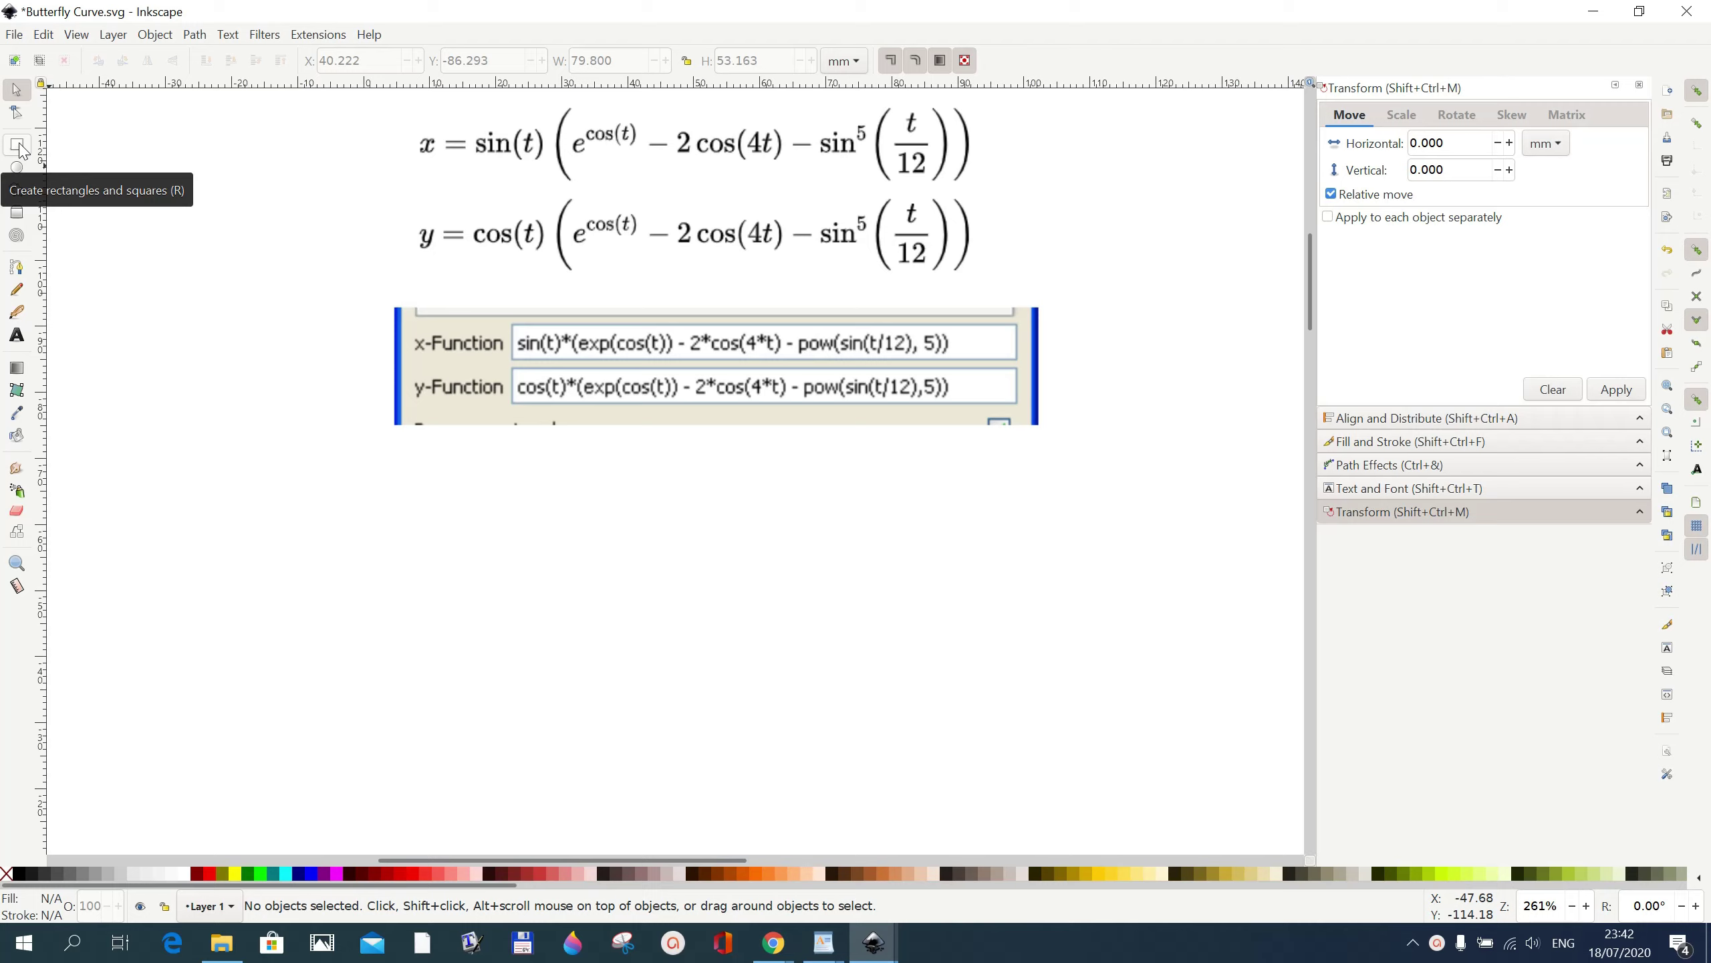
Draw a roughly 61.6 × 36.4 mm rectangle below the formulas and remove its fill, leaving an orange outline.
click(20, 147)
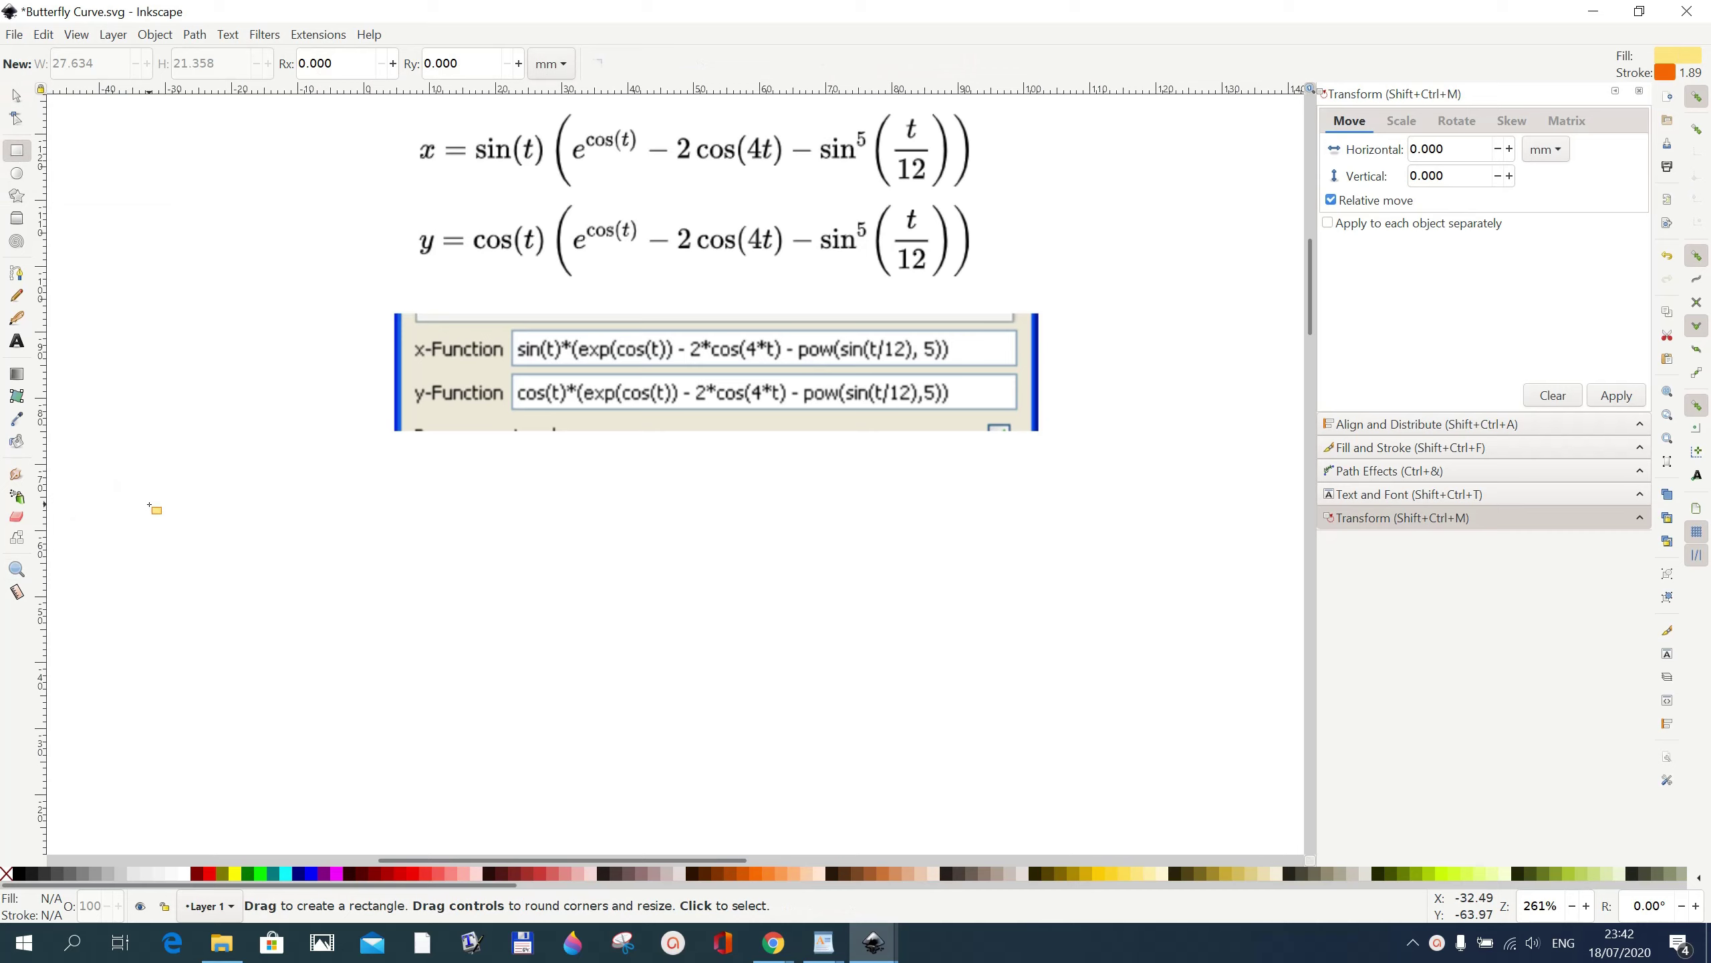
mouse_move(149, 505)
mouse_down()
mouse_move(346, 646)
mouse_move(712, 764)
mouse_move(553, 743)
mouse_up()
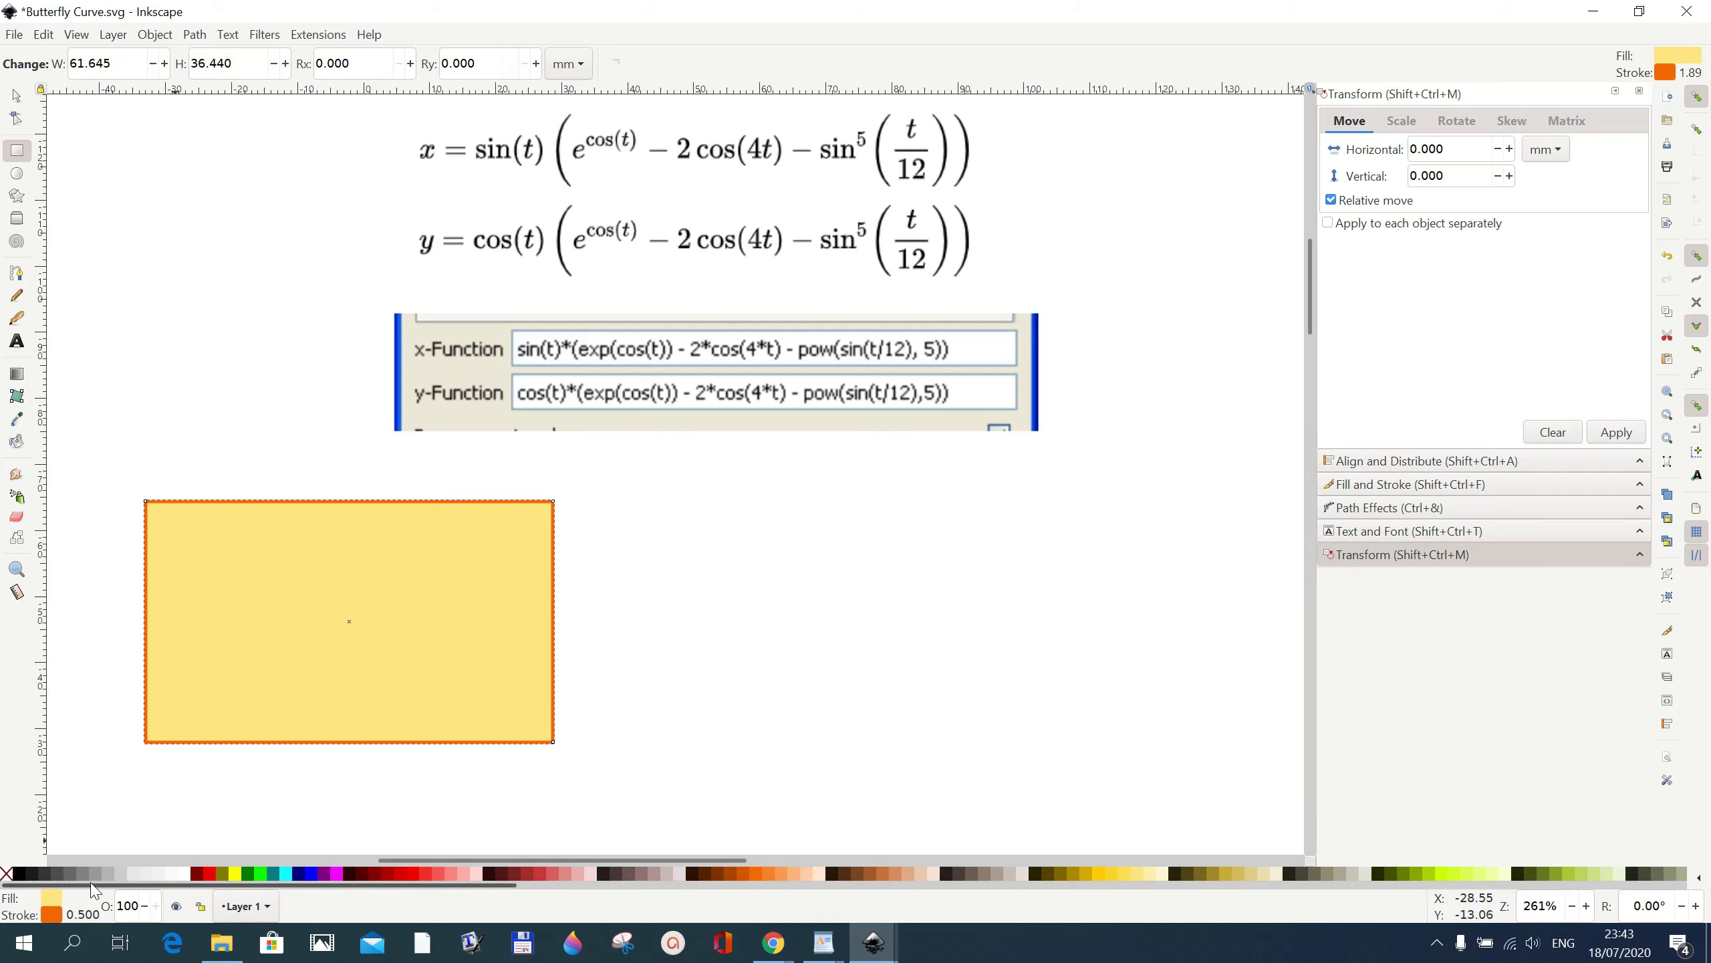
click(7, 875)
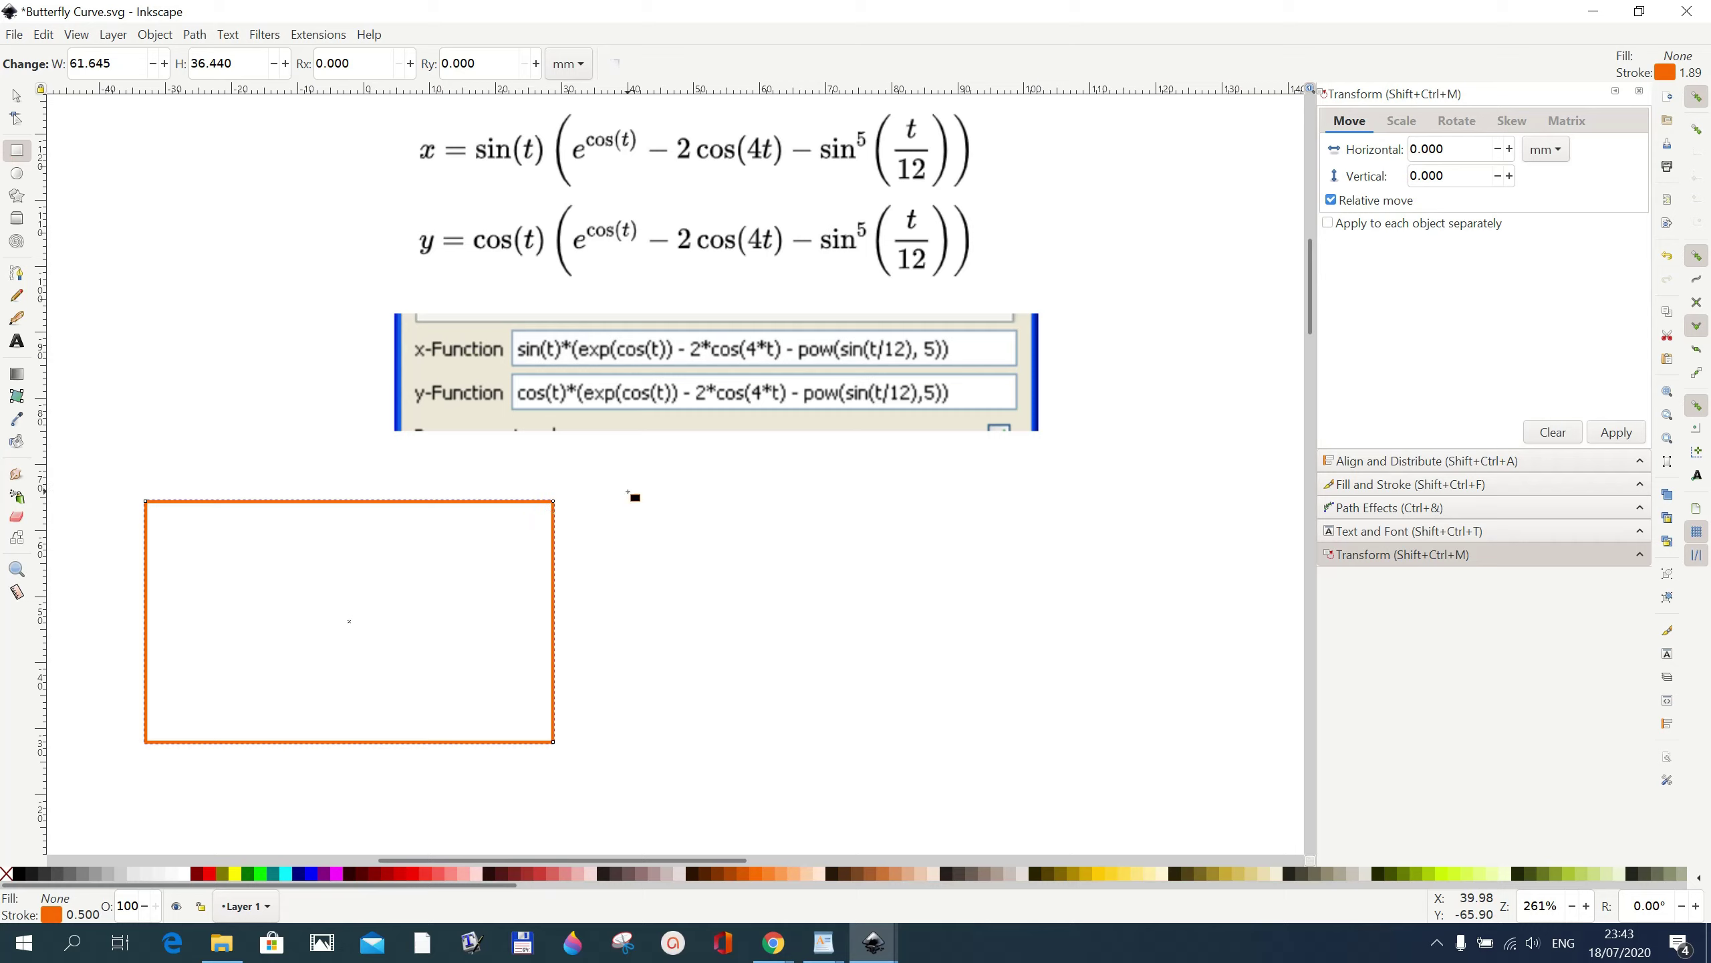
Open Parametric Curves from the Render extensions, showing the butterfly functions with t from -5.0 to 10.0.
click(318, 34)
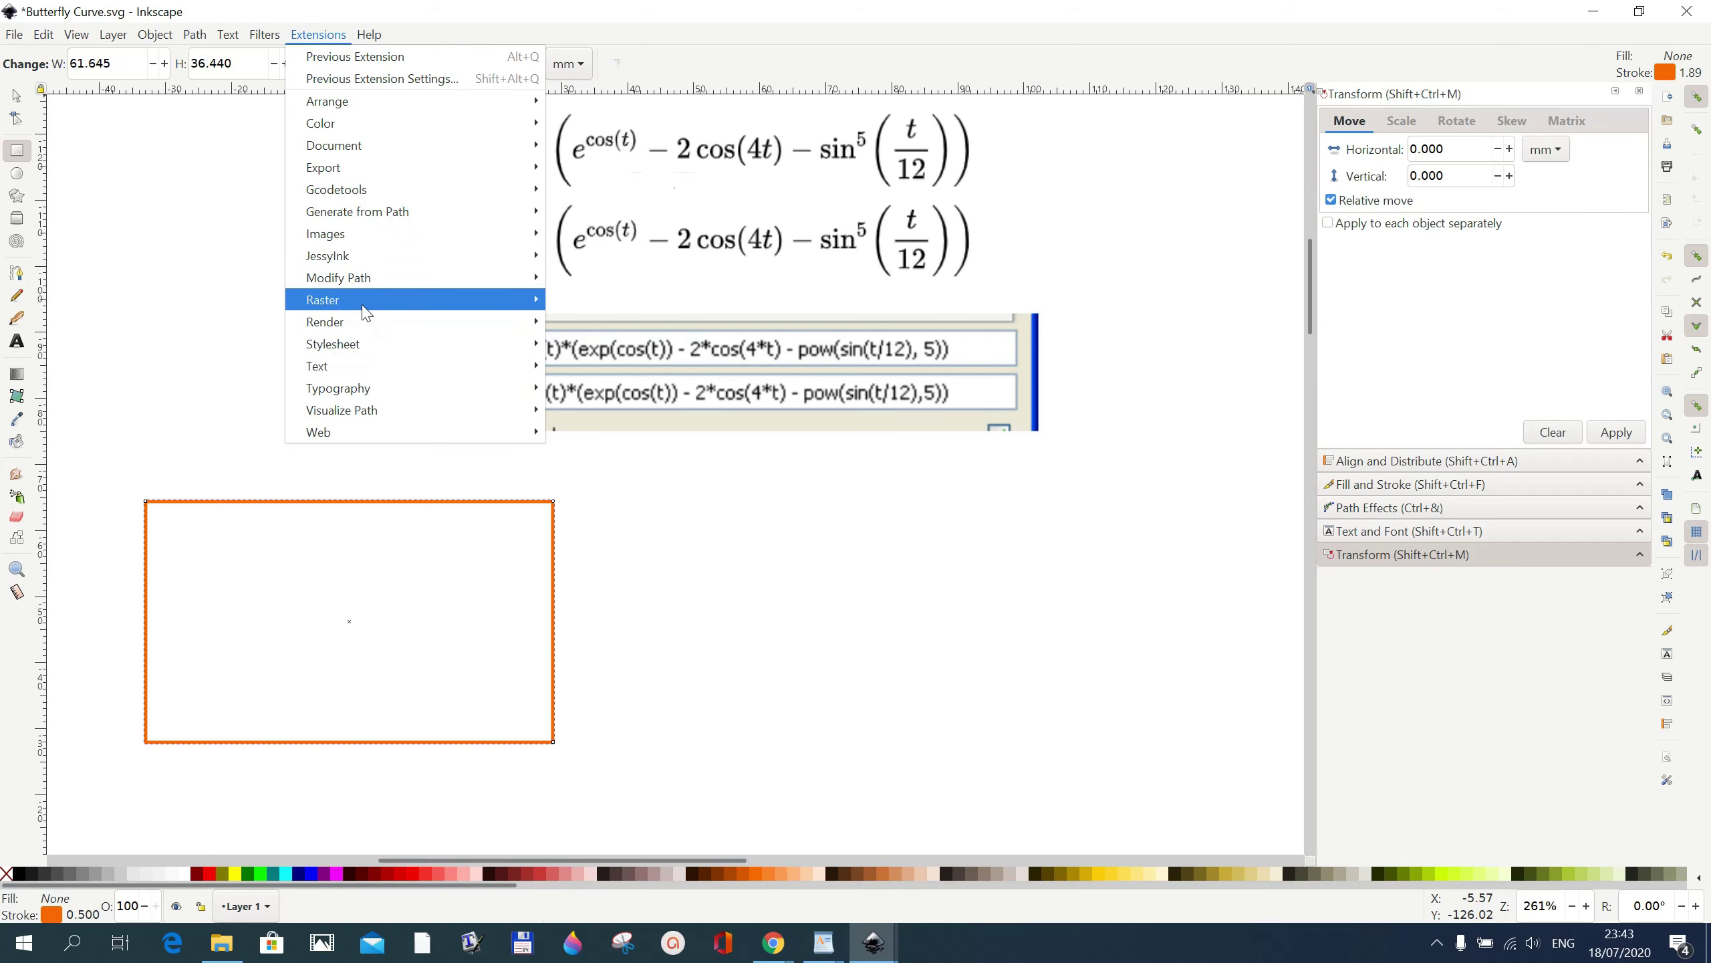
mouse_move(325, 321)
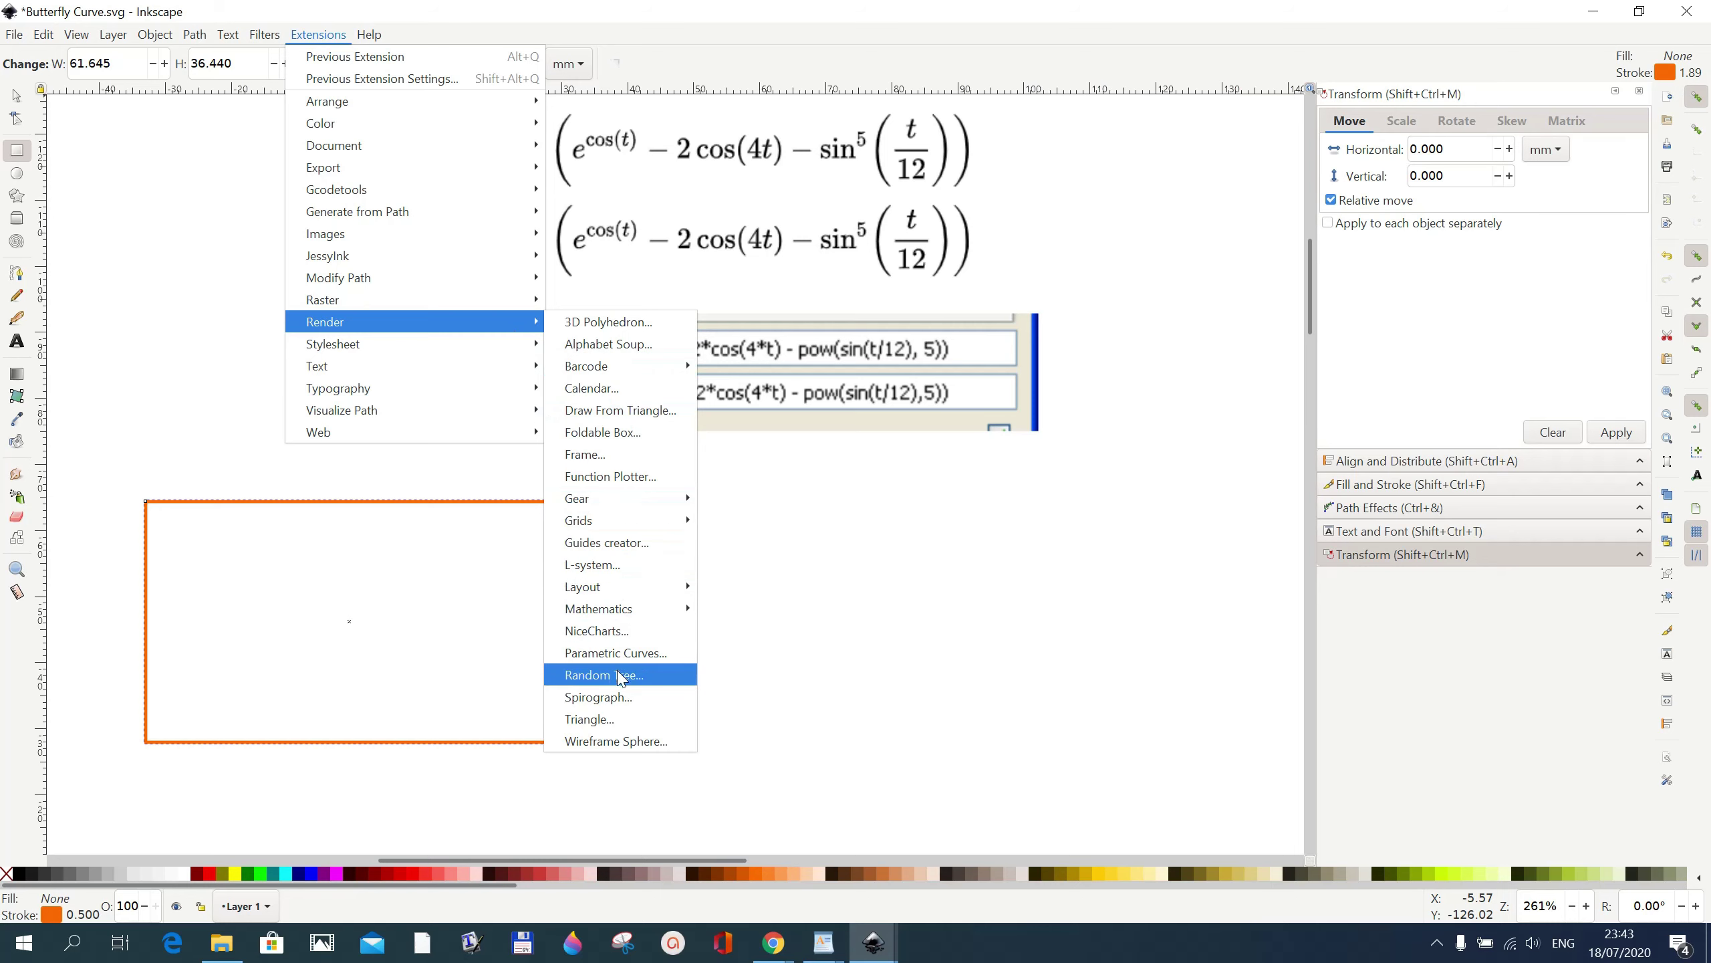
click(621, 657)
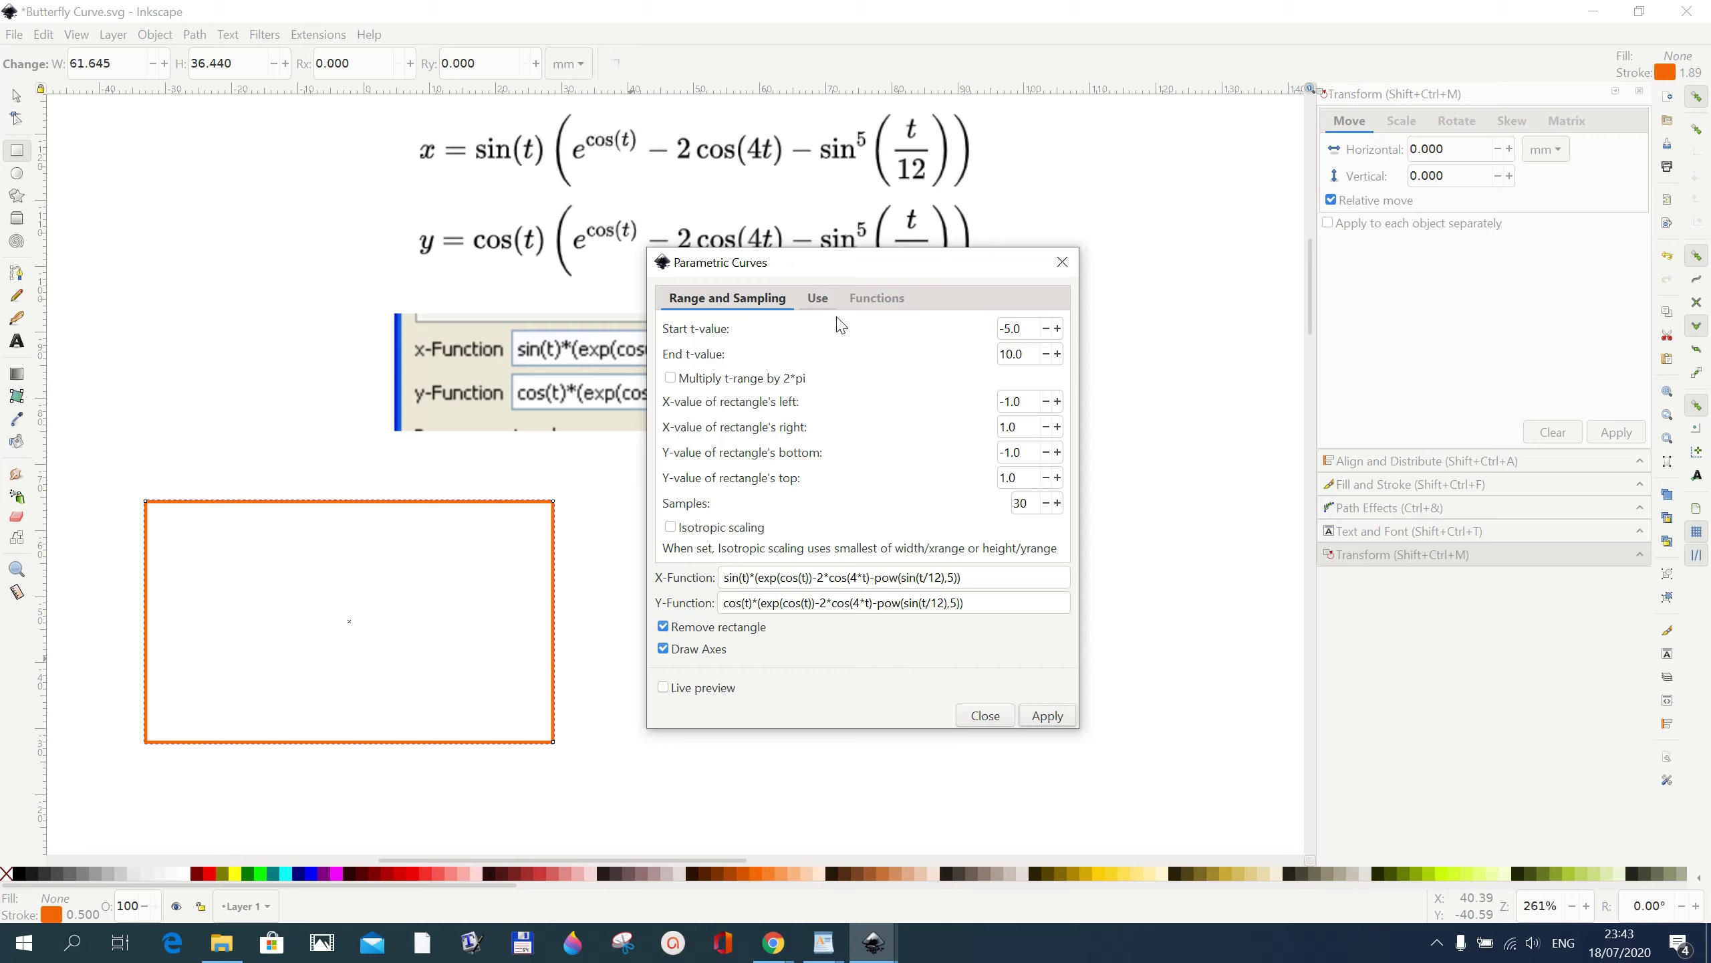
Show the Functions tab listing the available Python math functions.
click(869, 309)
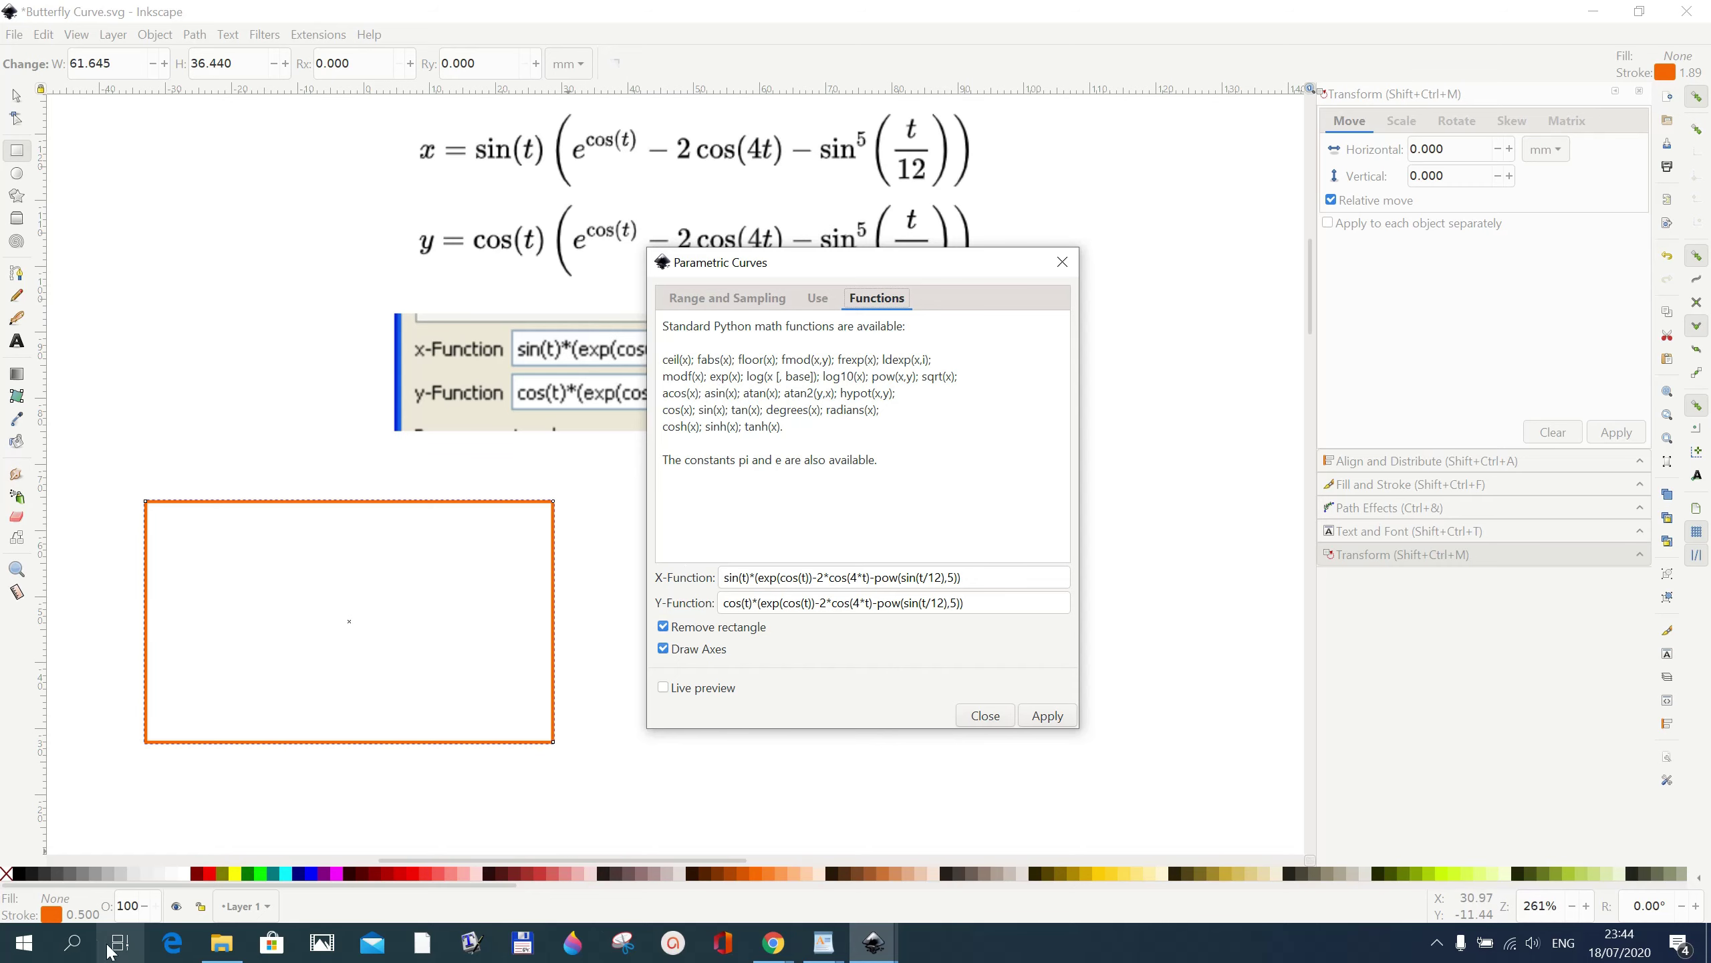
Bring up File Explorer at the Inkscape extensions folder holding param_curves.py and param_curves_orig.py.
click(225, 947)
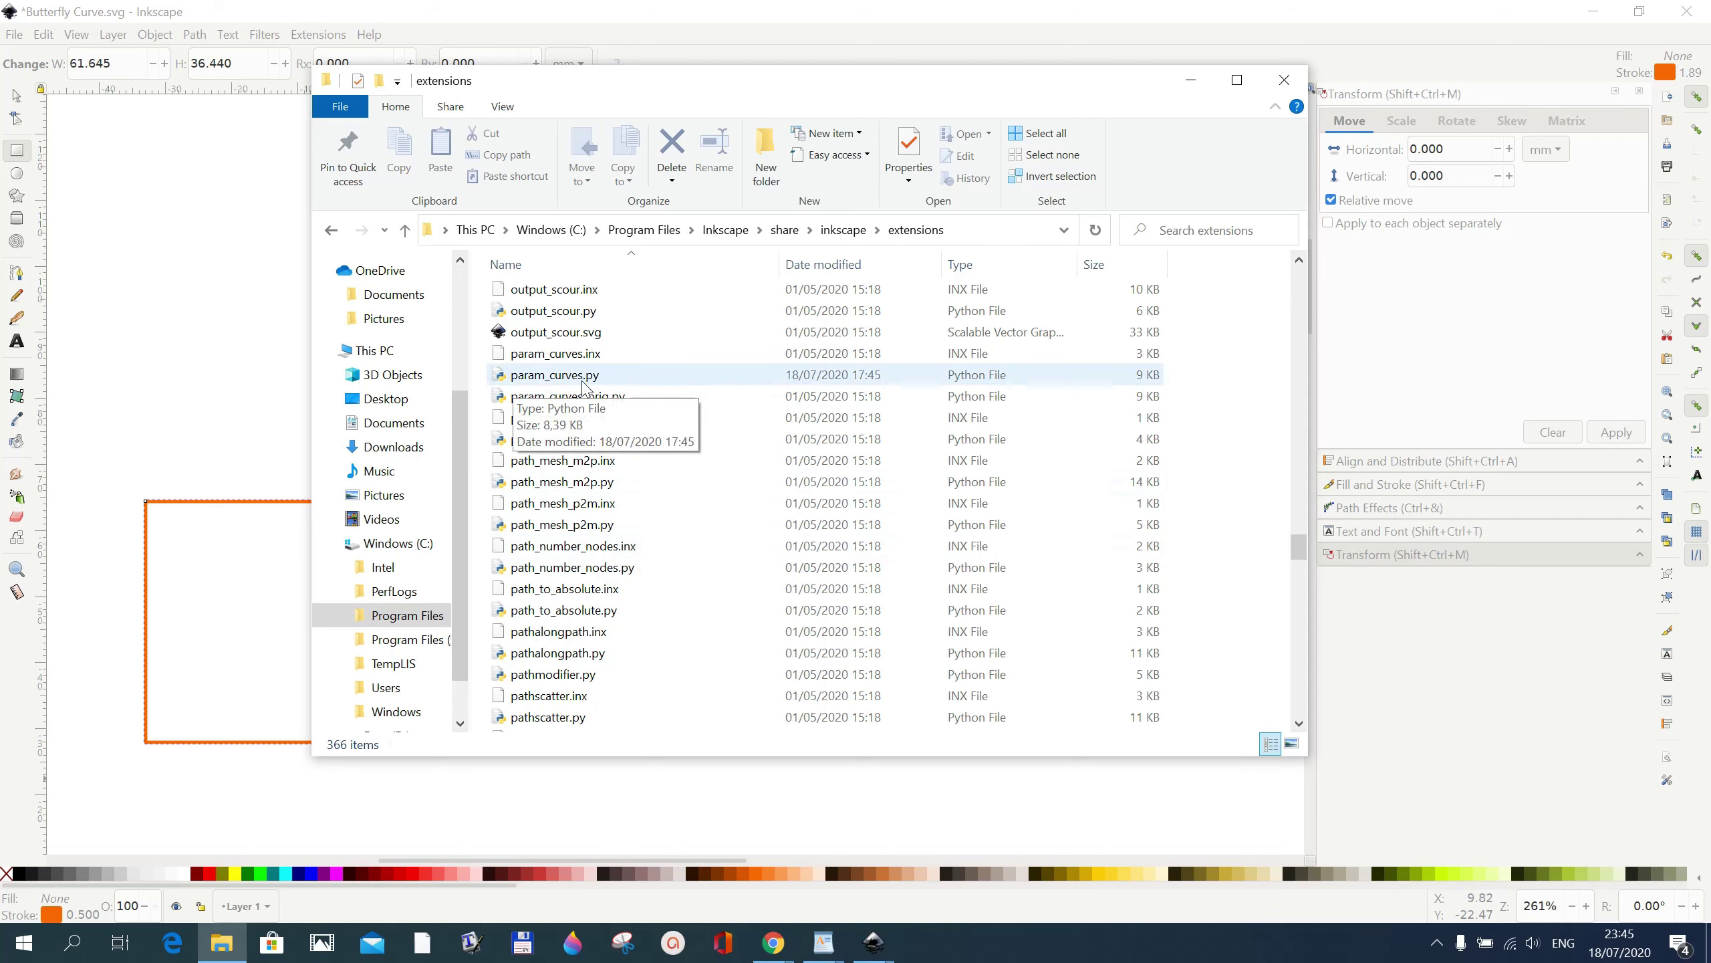
mouse_move(822, 943)
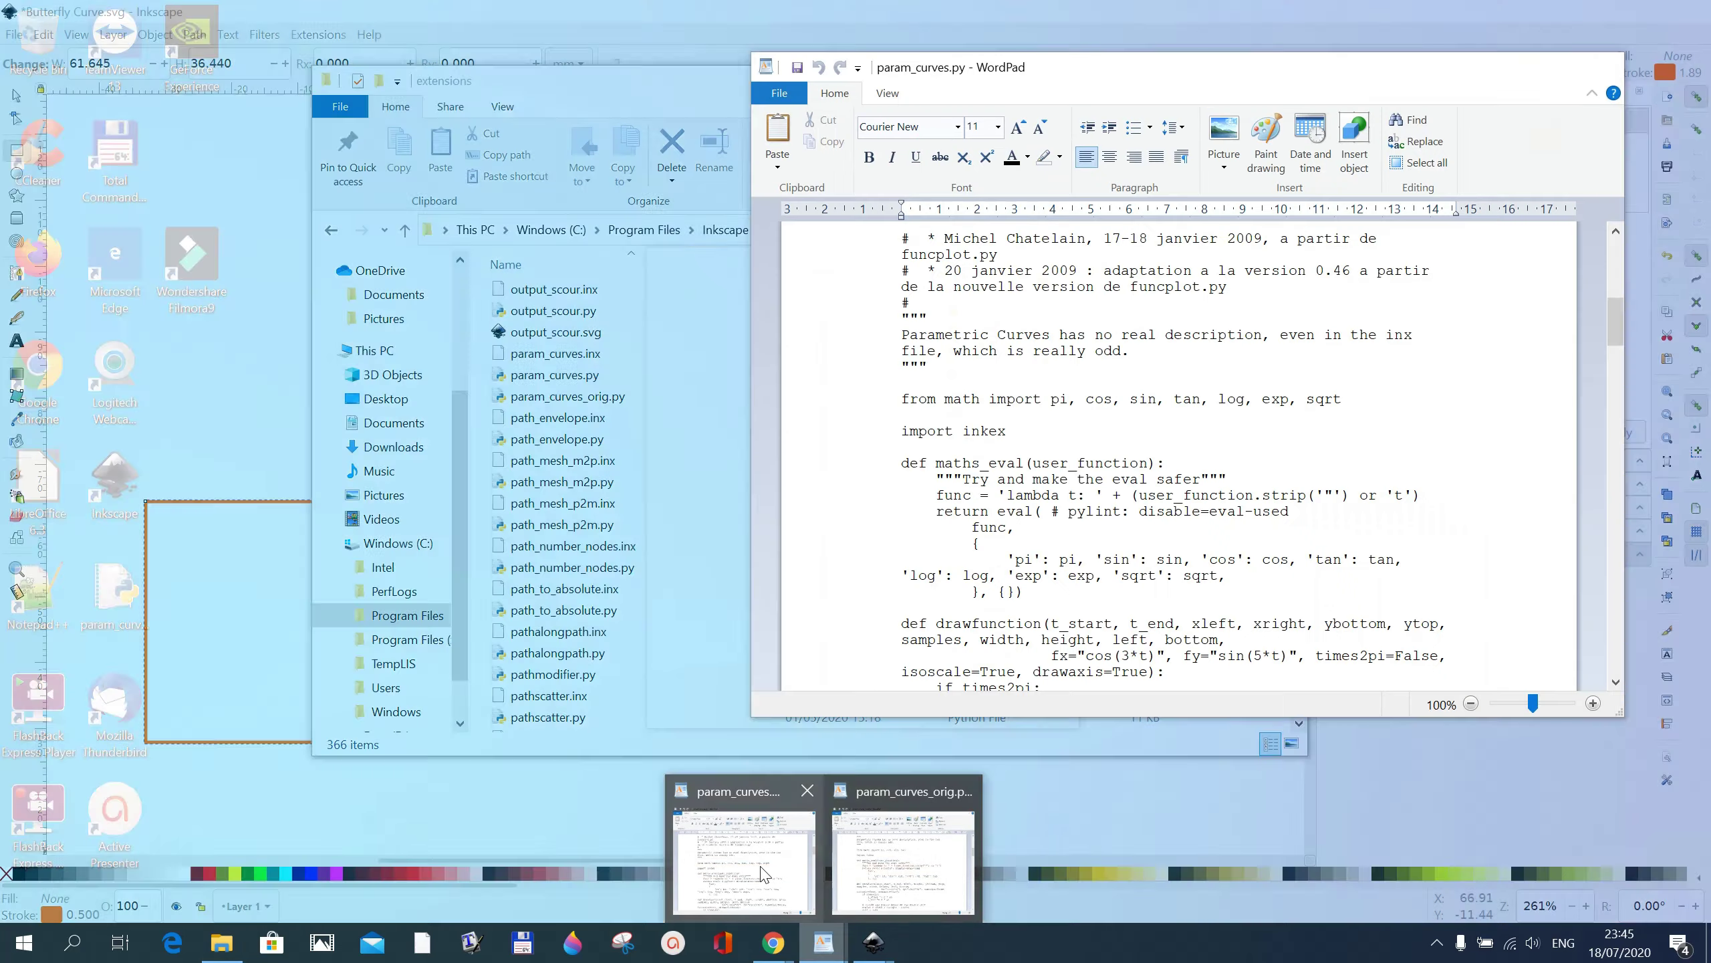
Bring param_curves.py and param_curves_orig.py to the front in WordPad to compare their math imports.
click(761, 868)
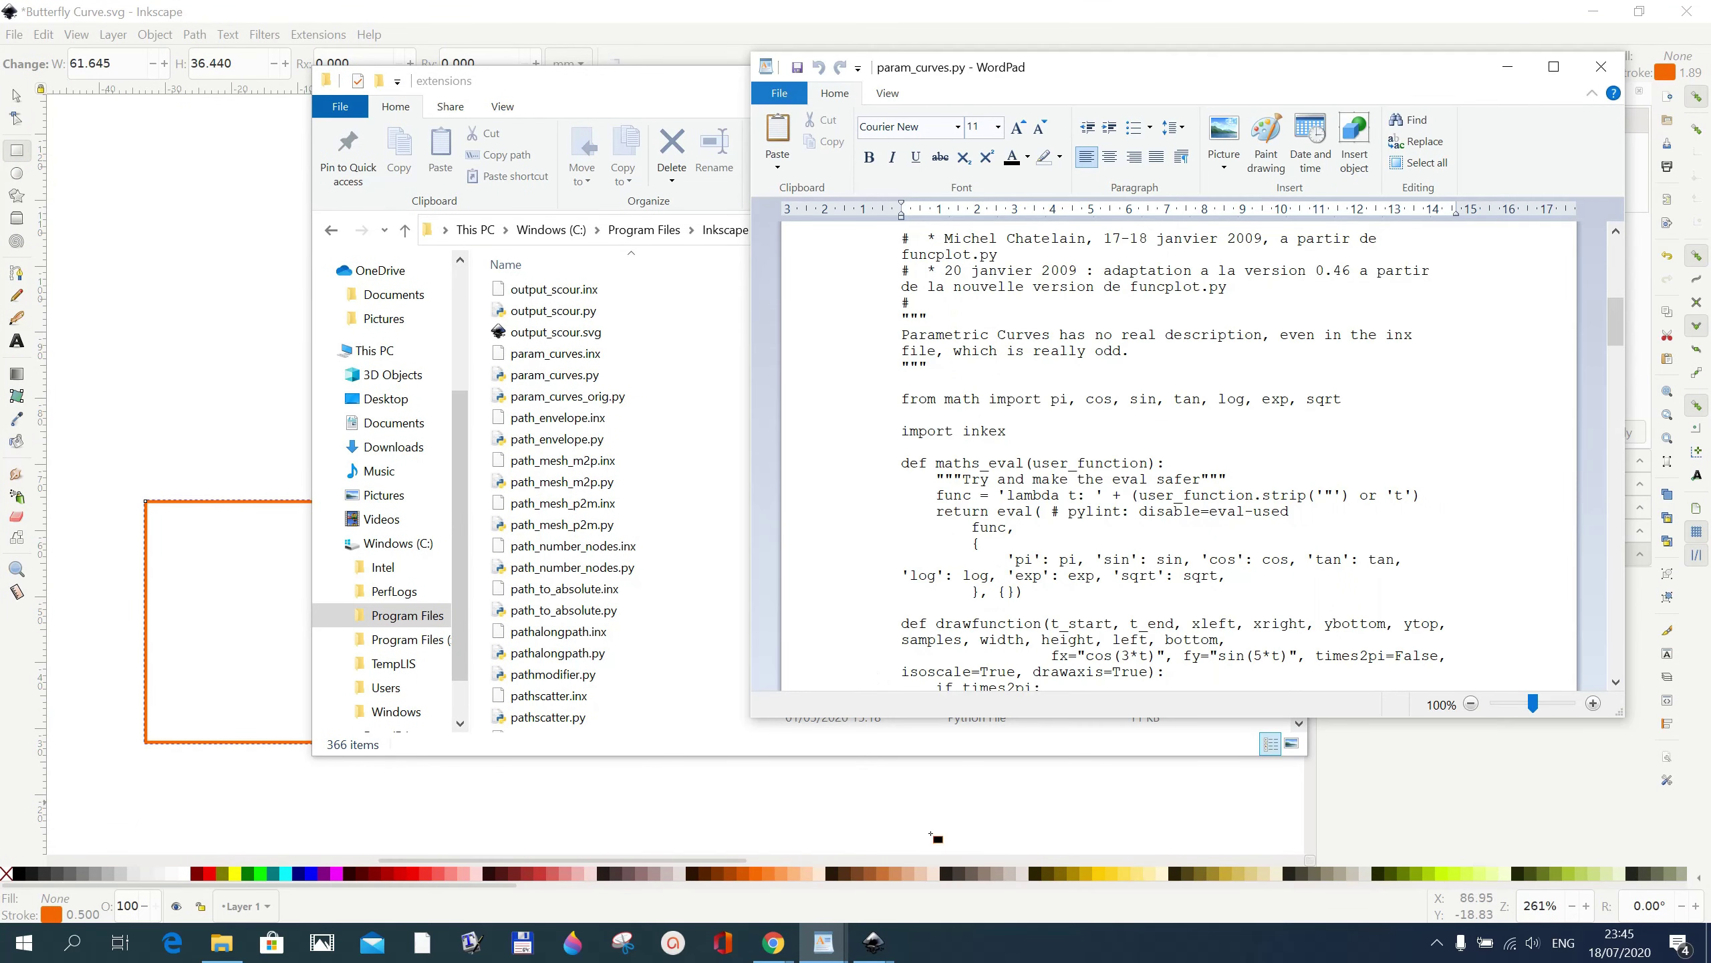
click(824, 943)
click(818, 903)
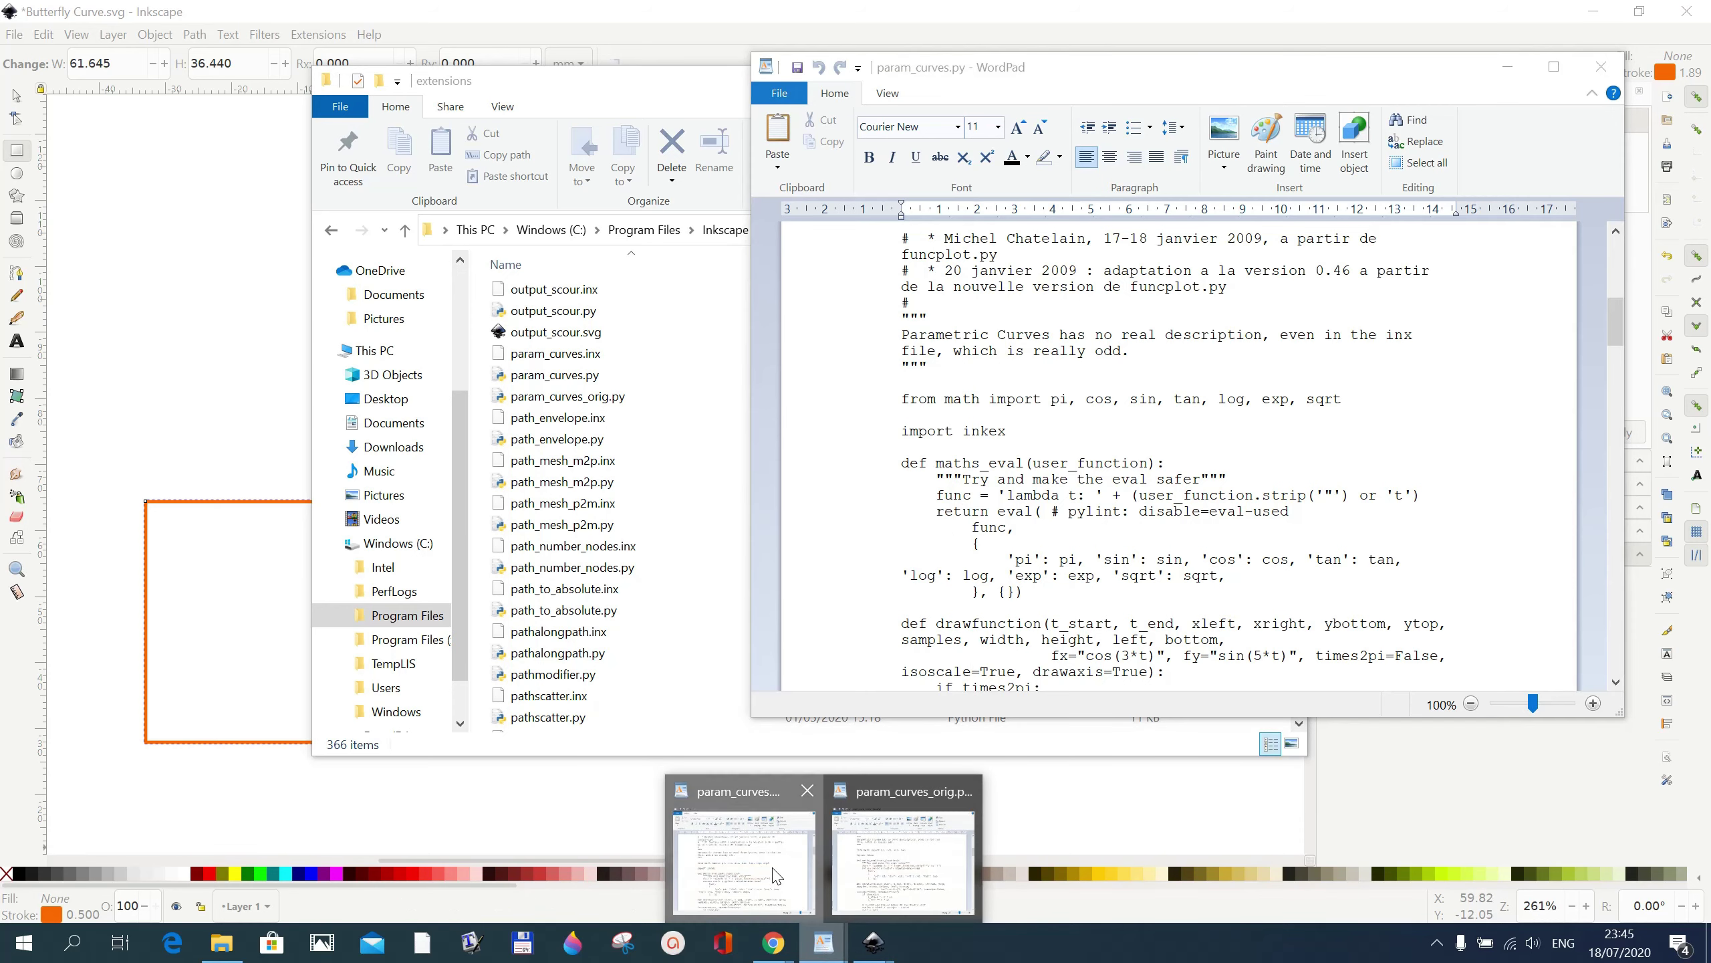
click(903, 860)
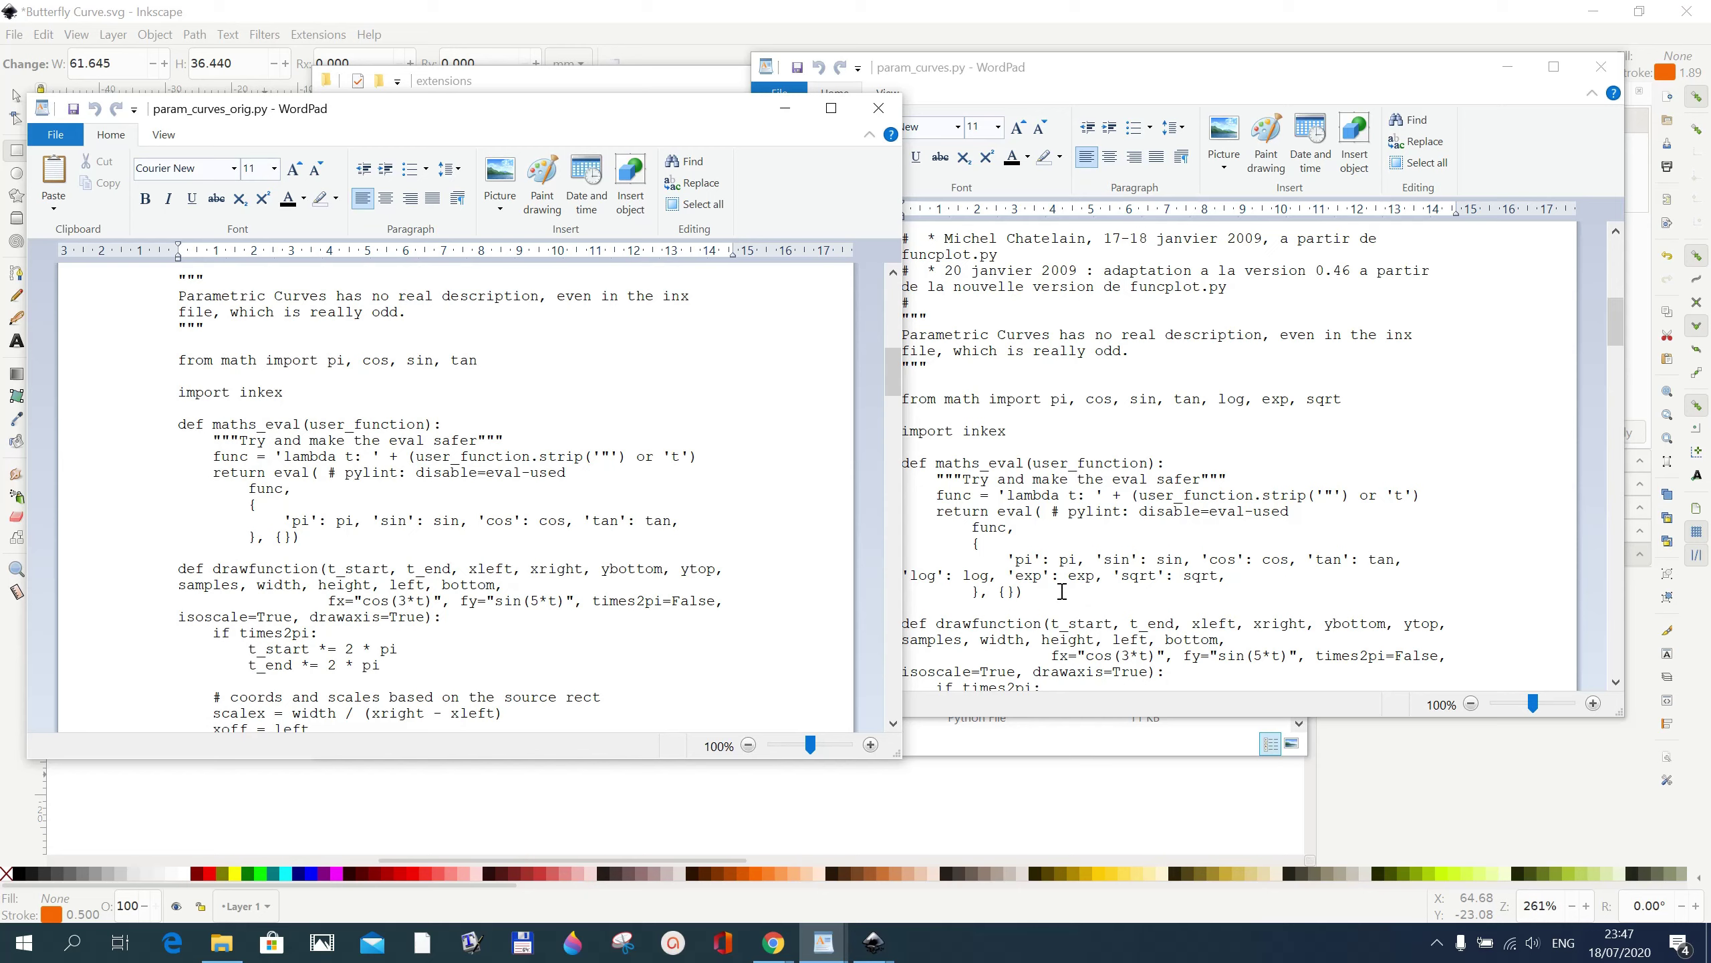
Minimize the param_curves_orig.py WordPad window, leaving param_curves.py in front.
text(,)
click(794, 113)
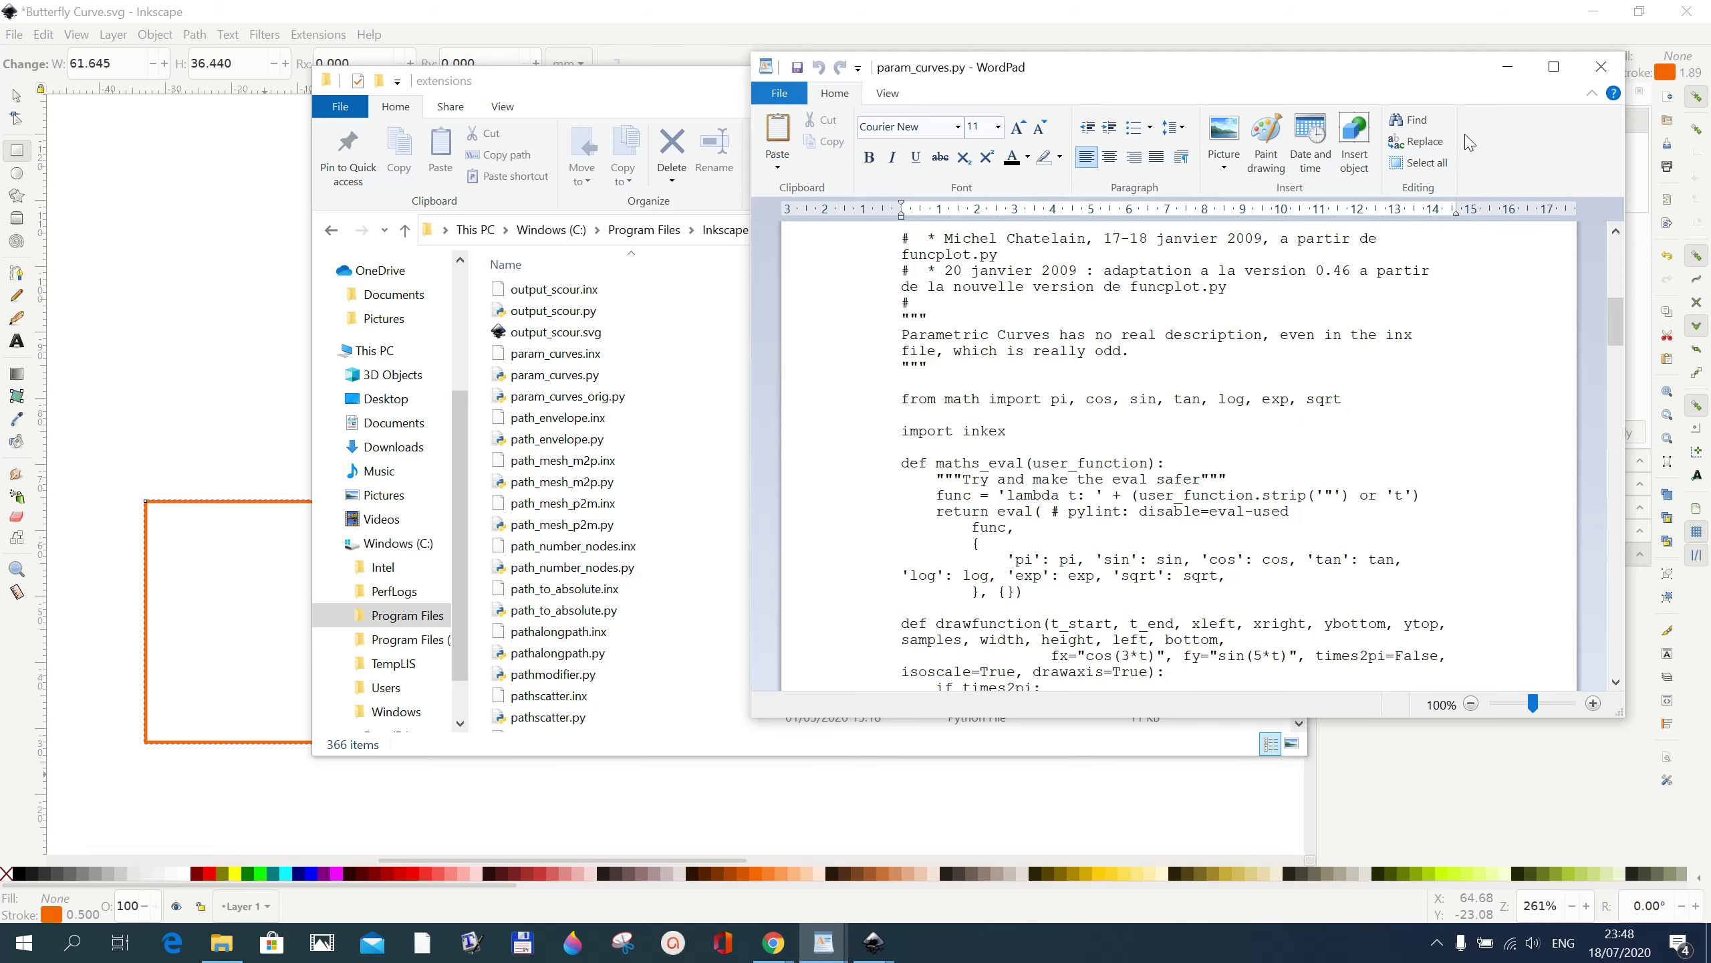
Hide param_curves.py and File Explorer, returning to the Parametric Curves range and sampling settings.
click(1501, 76)
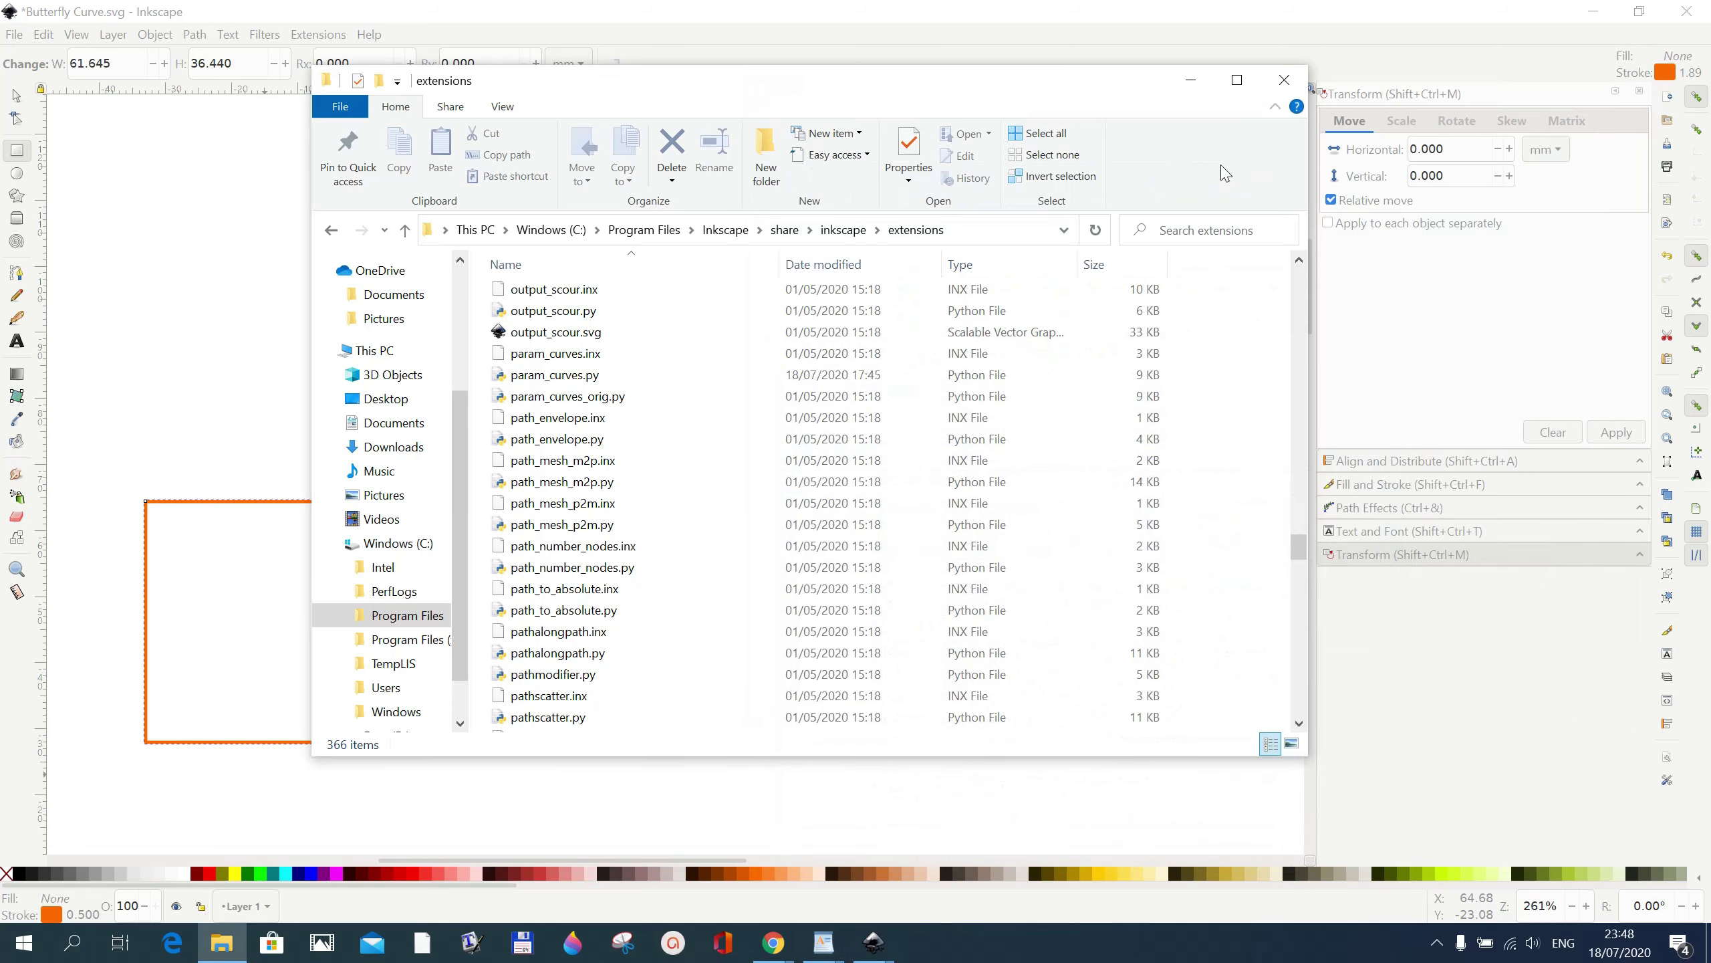
click(1203, 84)
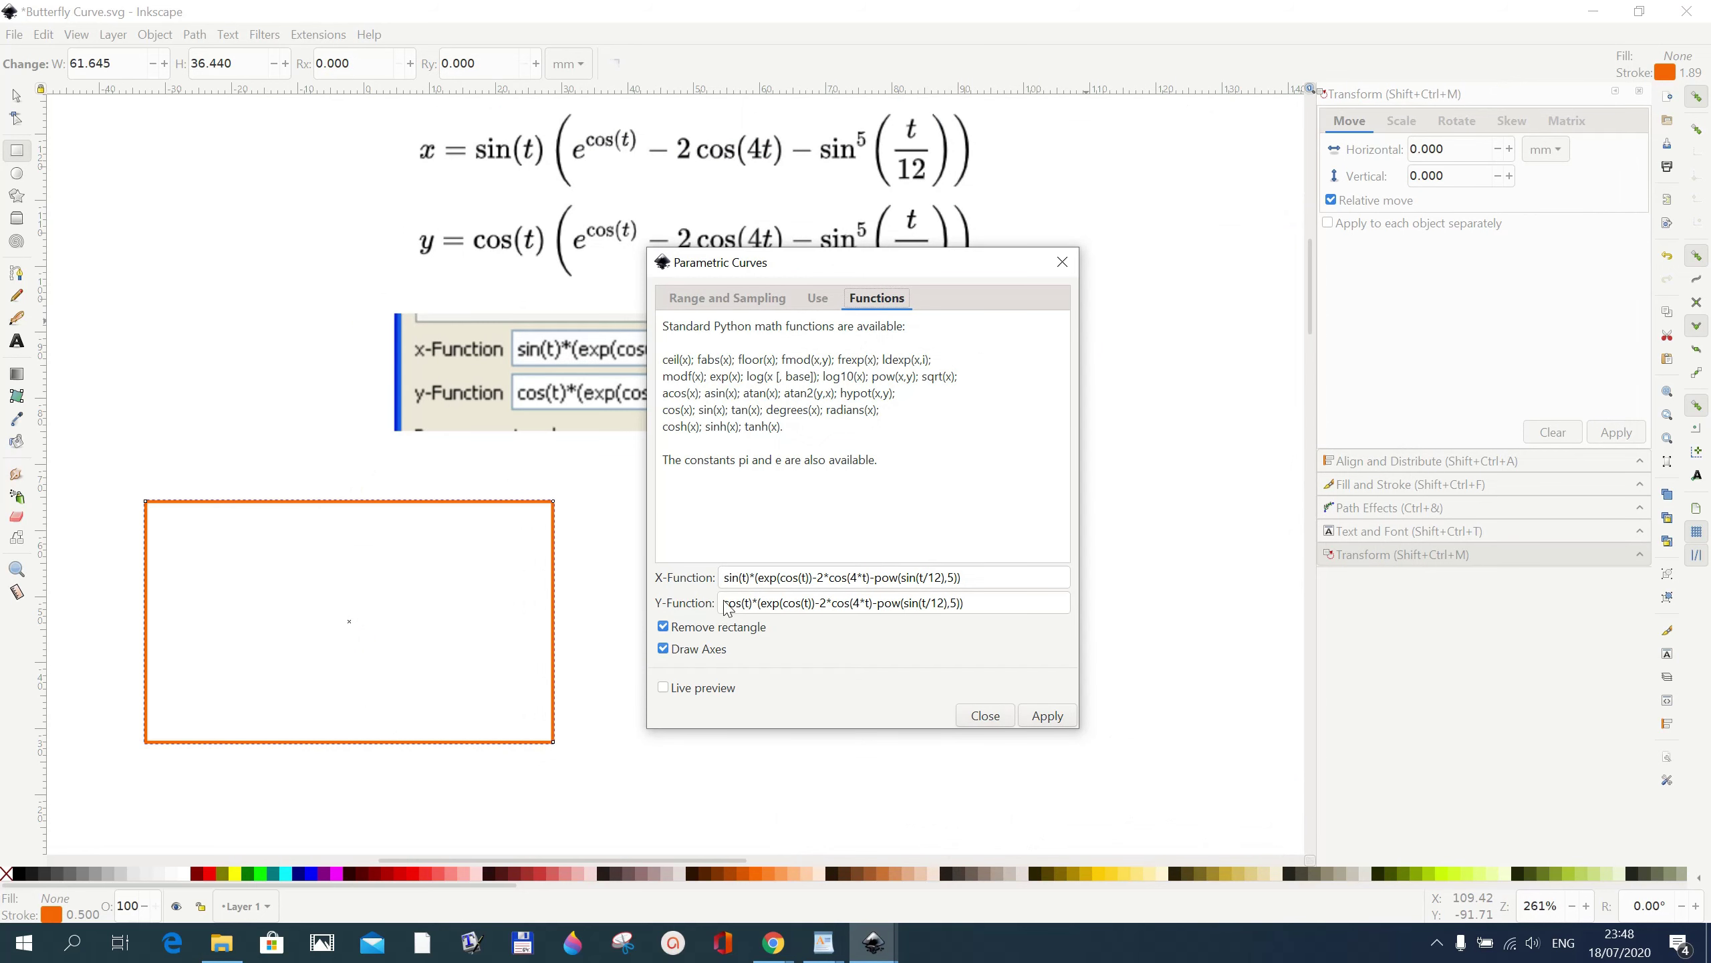
click(751, 303)
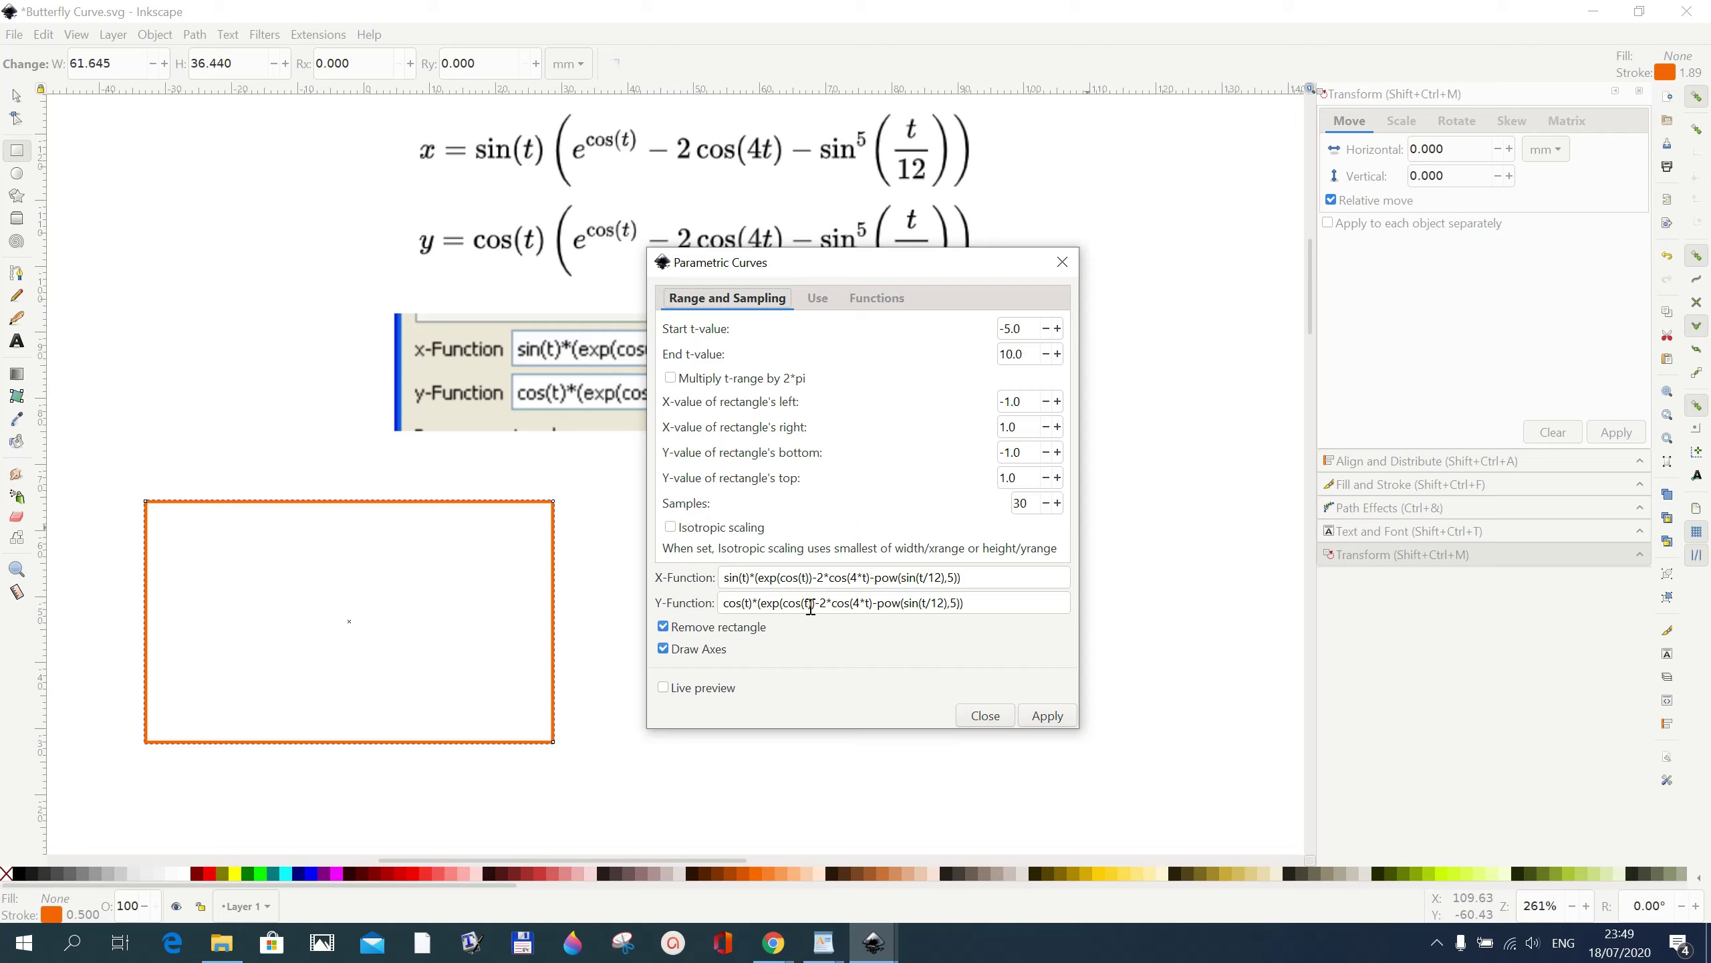
Add the missing closing bracket after cos(t in the Y-Function, moving the dialog aside to compare formulas.
click(811, 605)
text())
drag(853, 274, 951, 425)
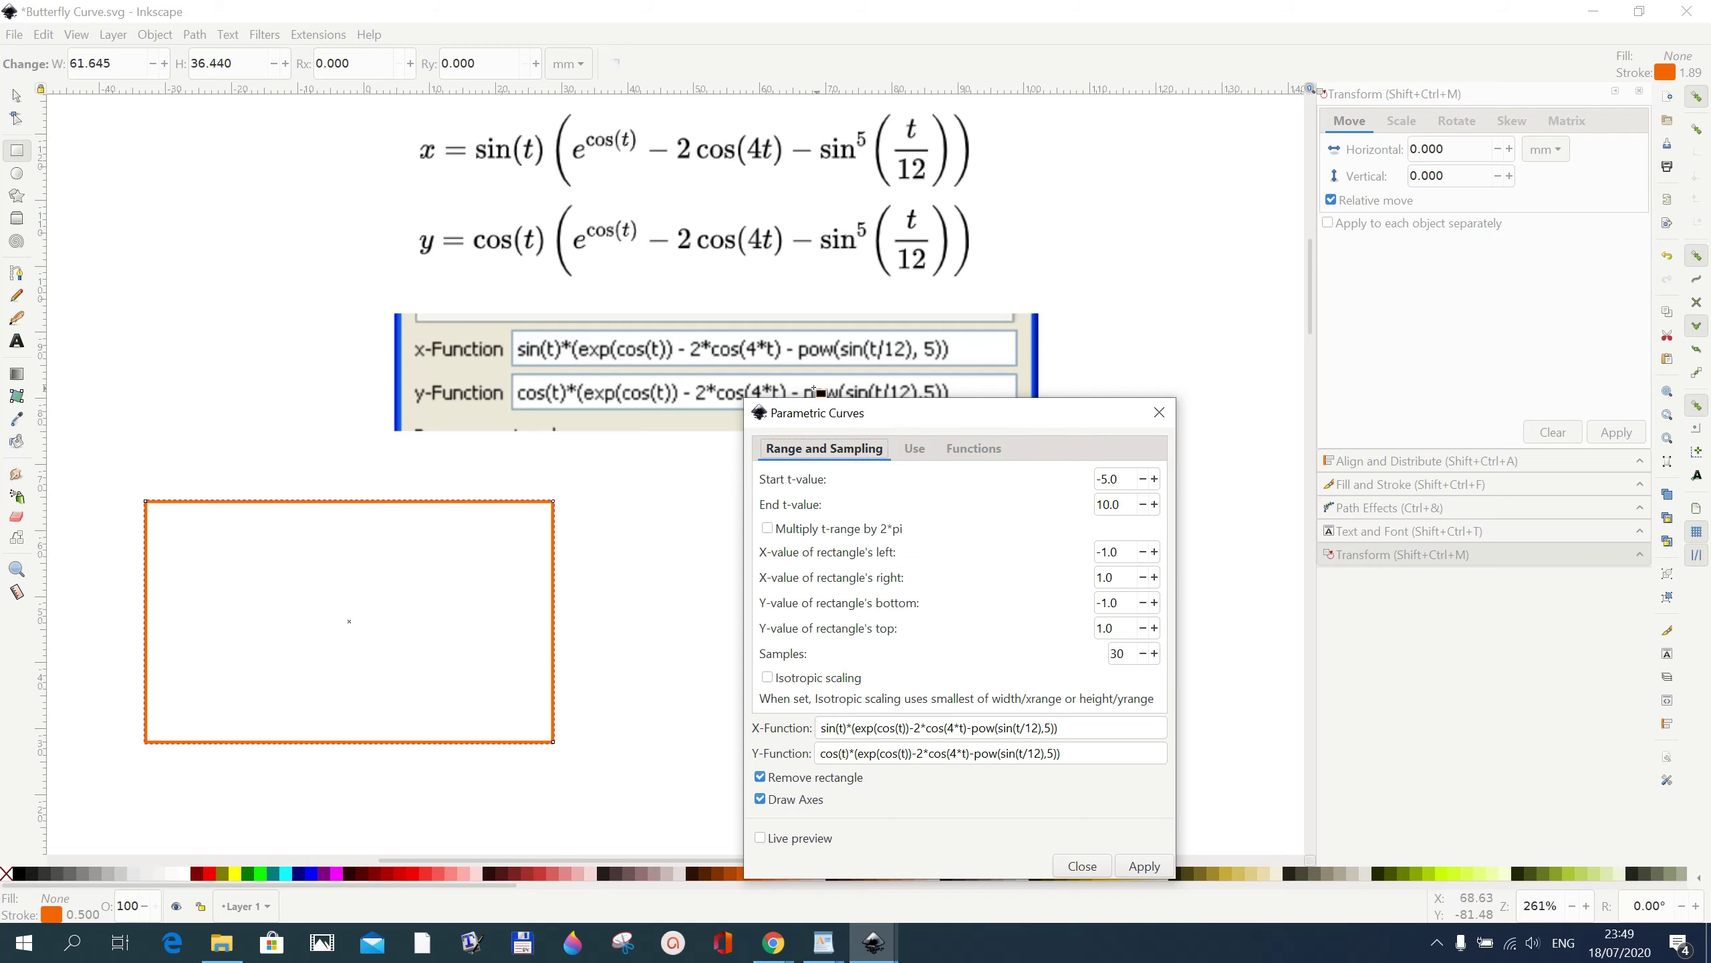
drag(895, 427, 902, 287)
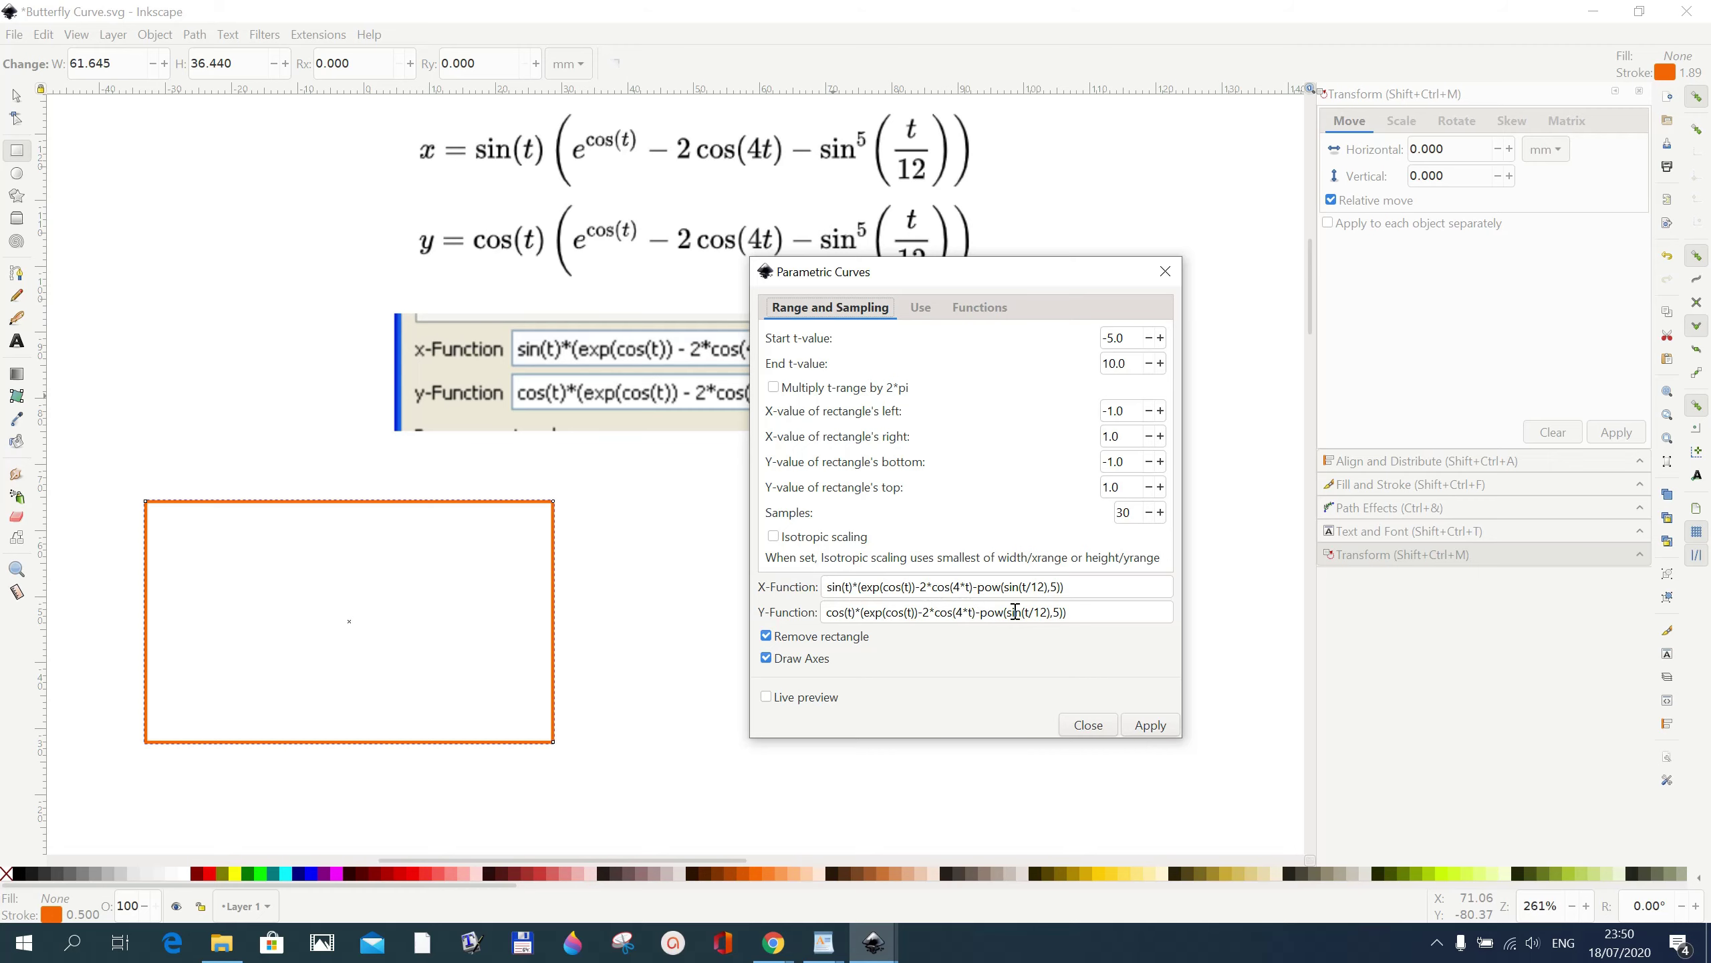
mouse_move(971, 278)
mouse_down()
mouse_move(999, 464)
mouse_move(1015, 266)
mouse_up()
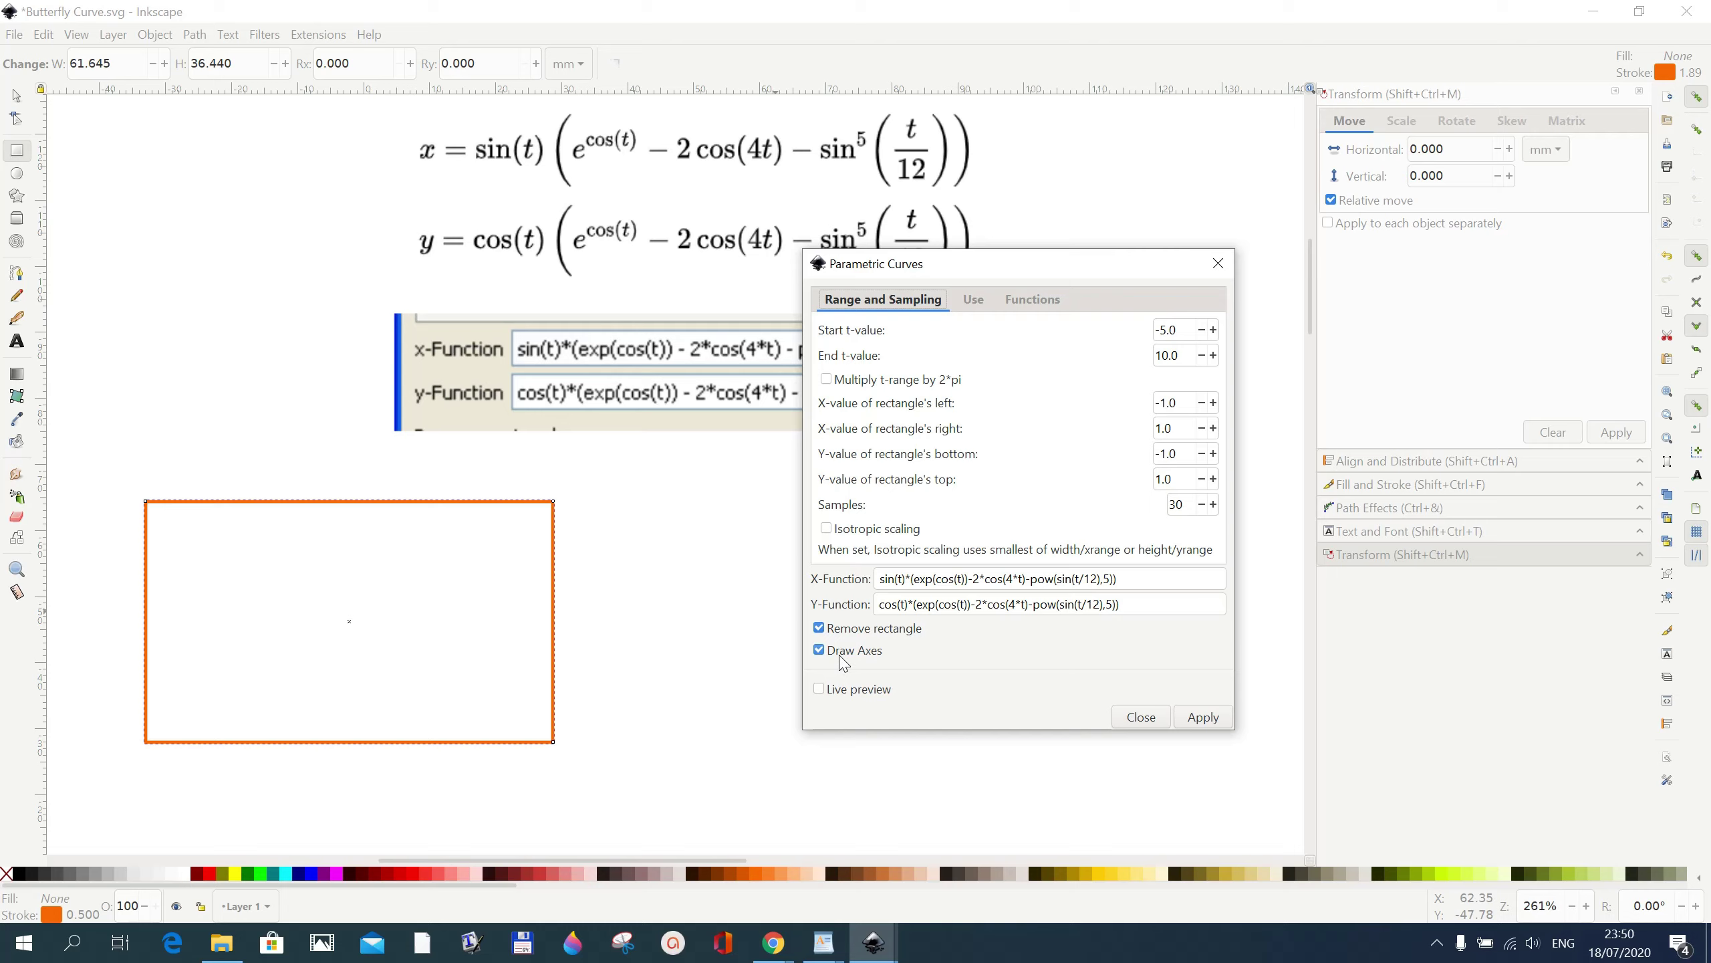
Close Parametric Curves with live preview off, reselect the orange rectangle, and show the Render extensions.
click(820, 689)
click(819, 689)
click(1218, 263)
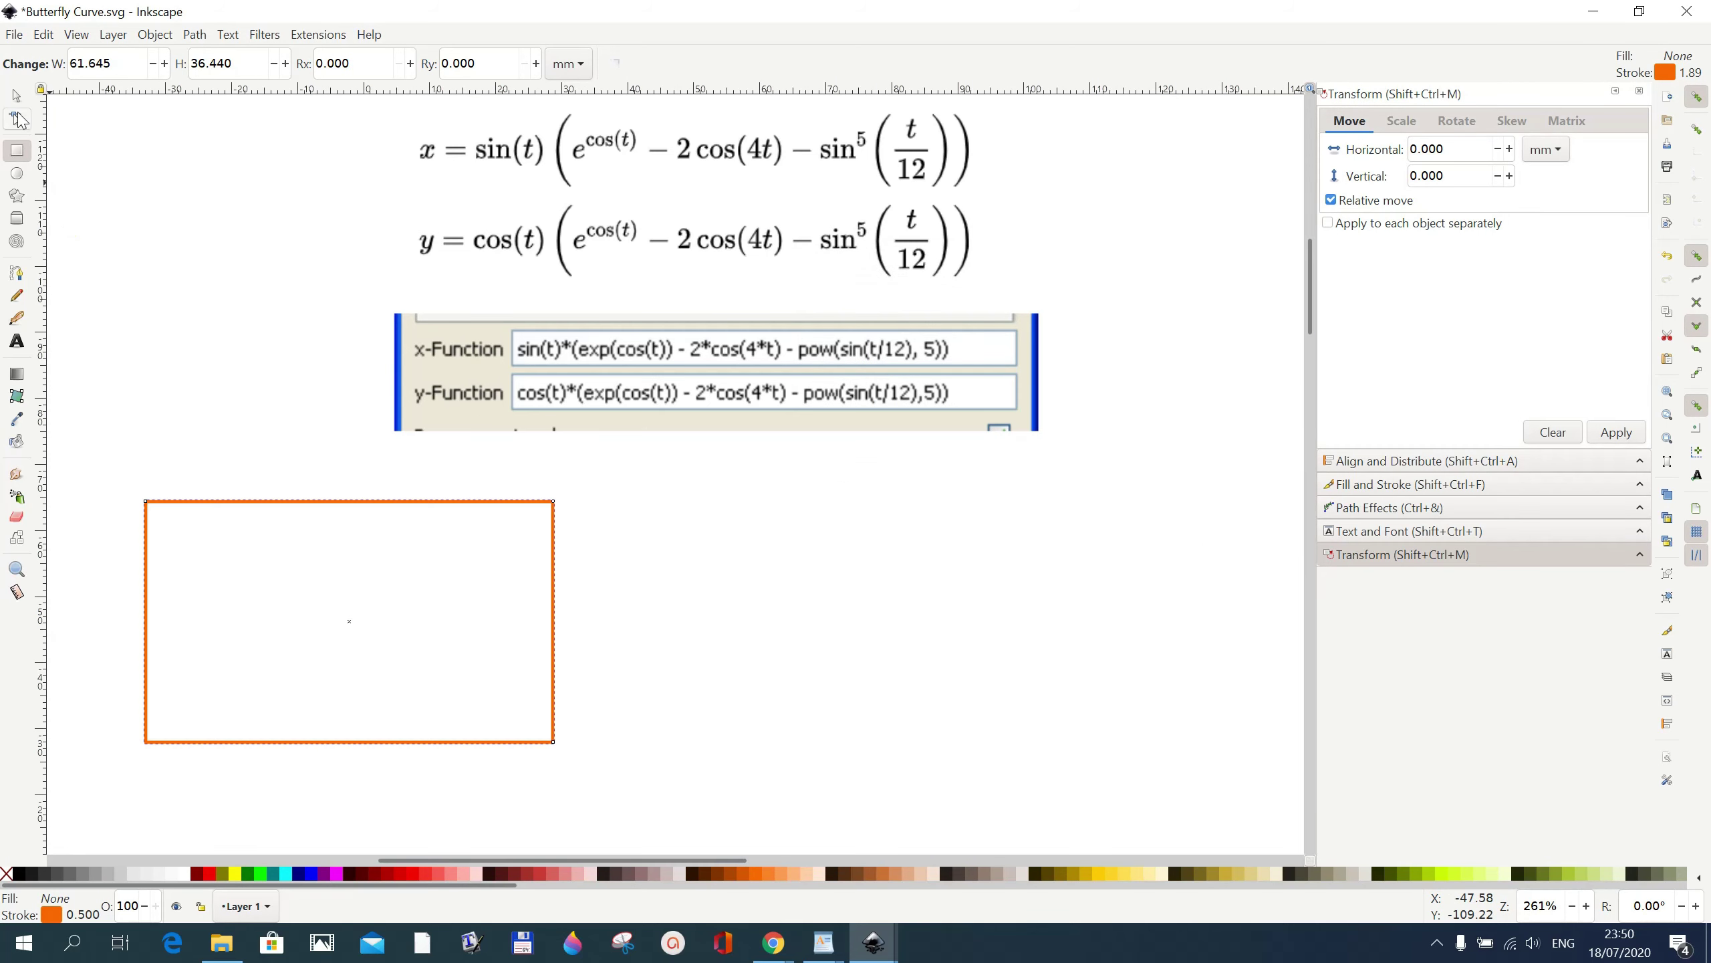
click(17, 98)
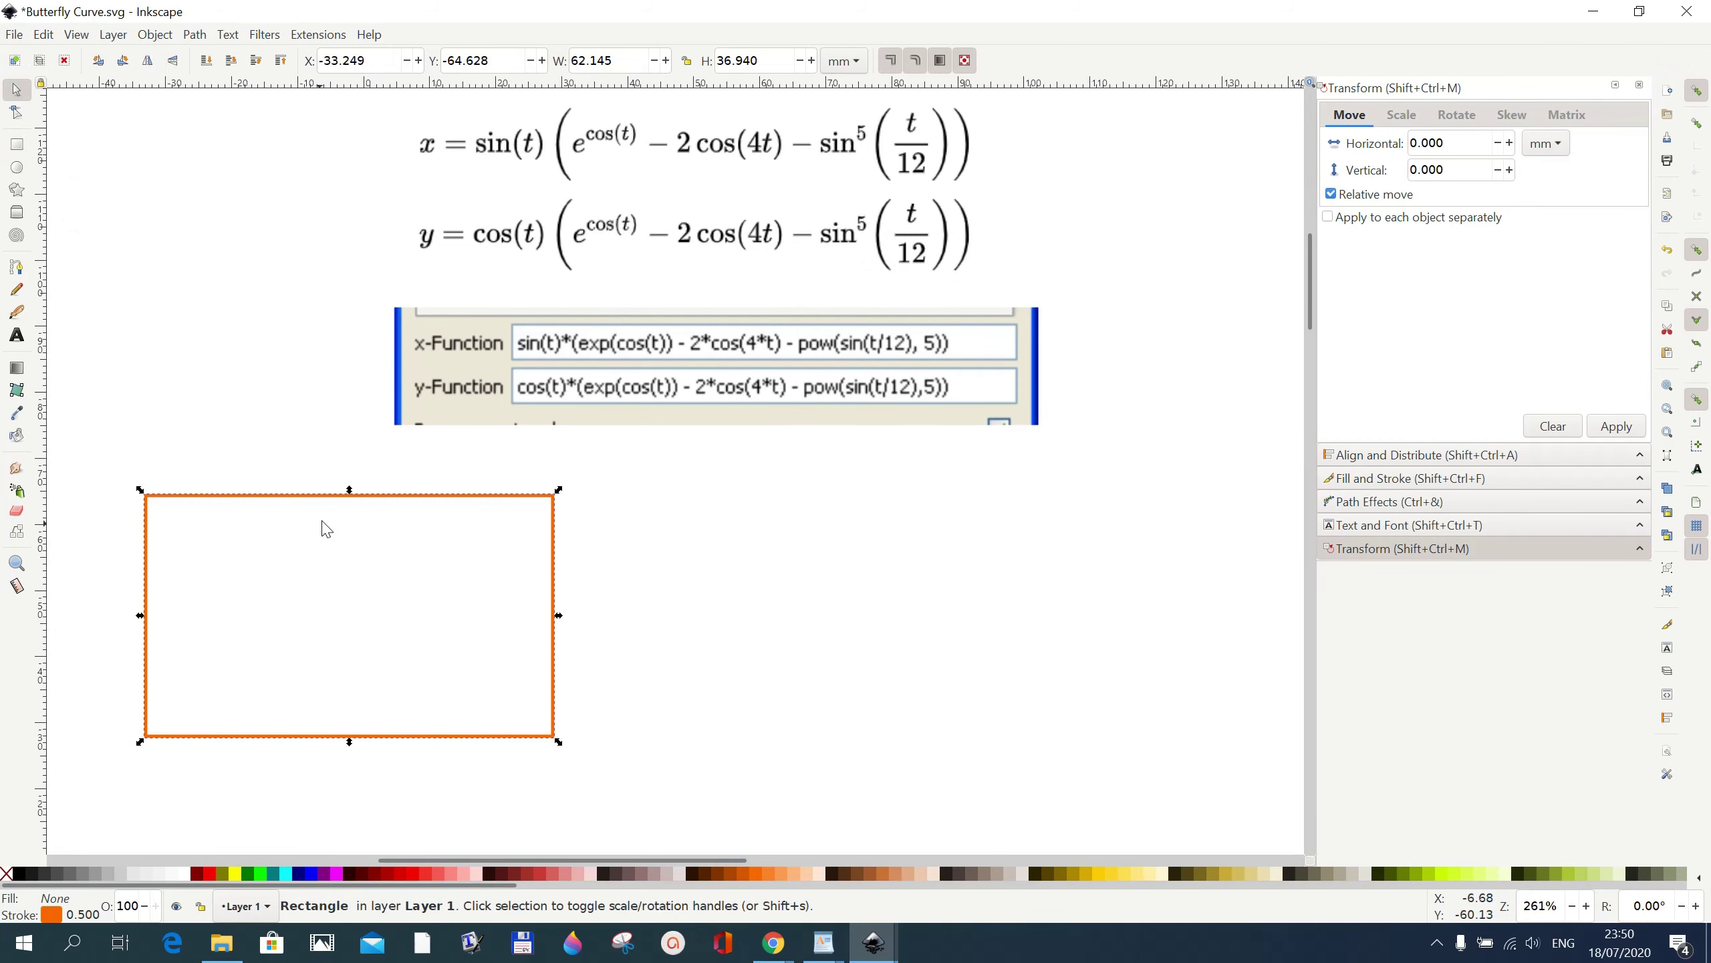
click(303, 38)
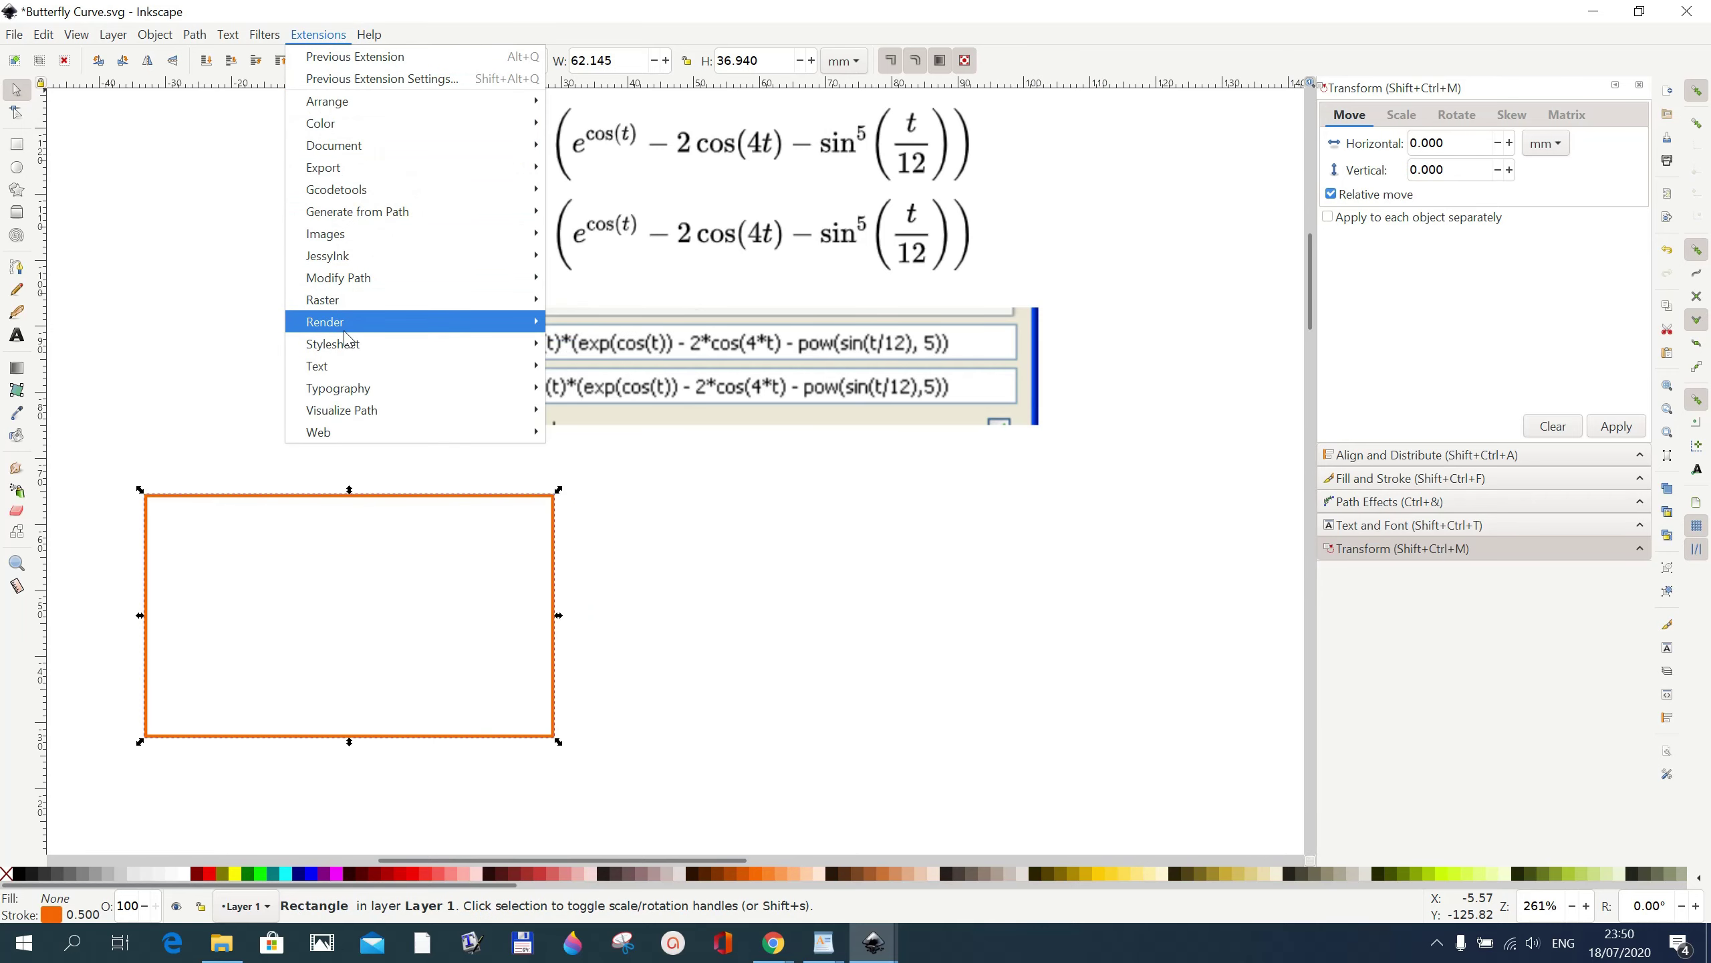
mouse_move(325, 322)
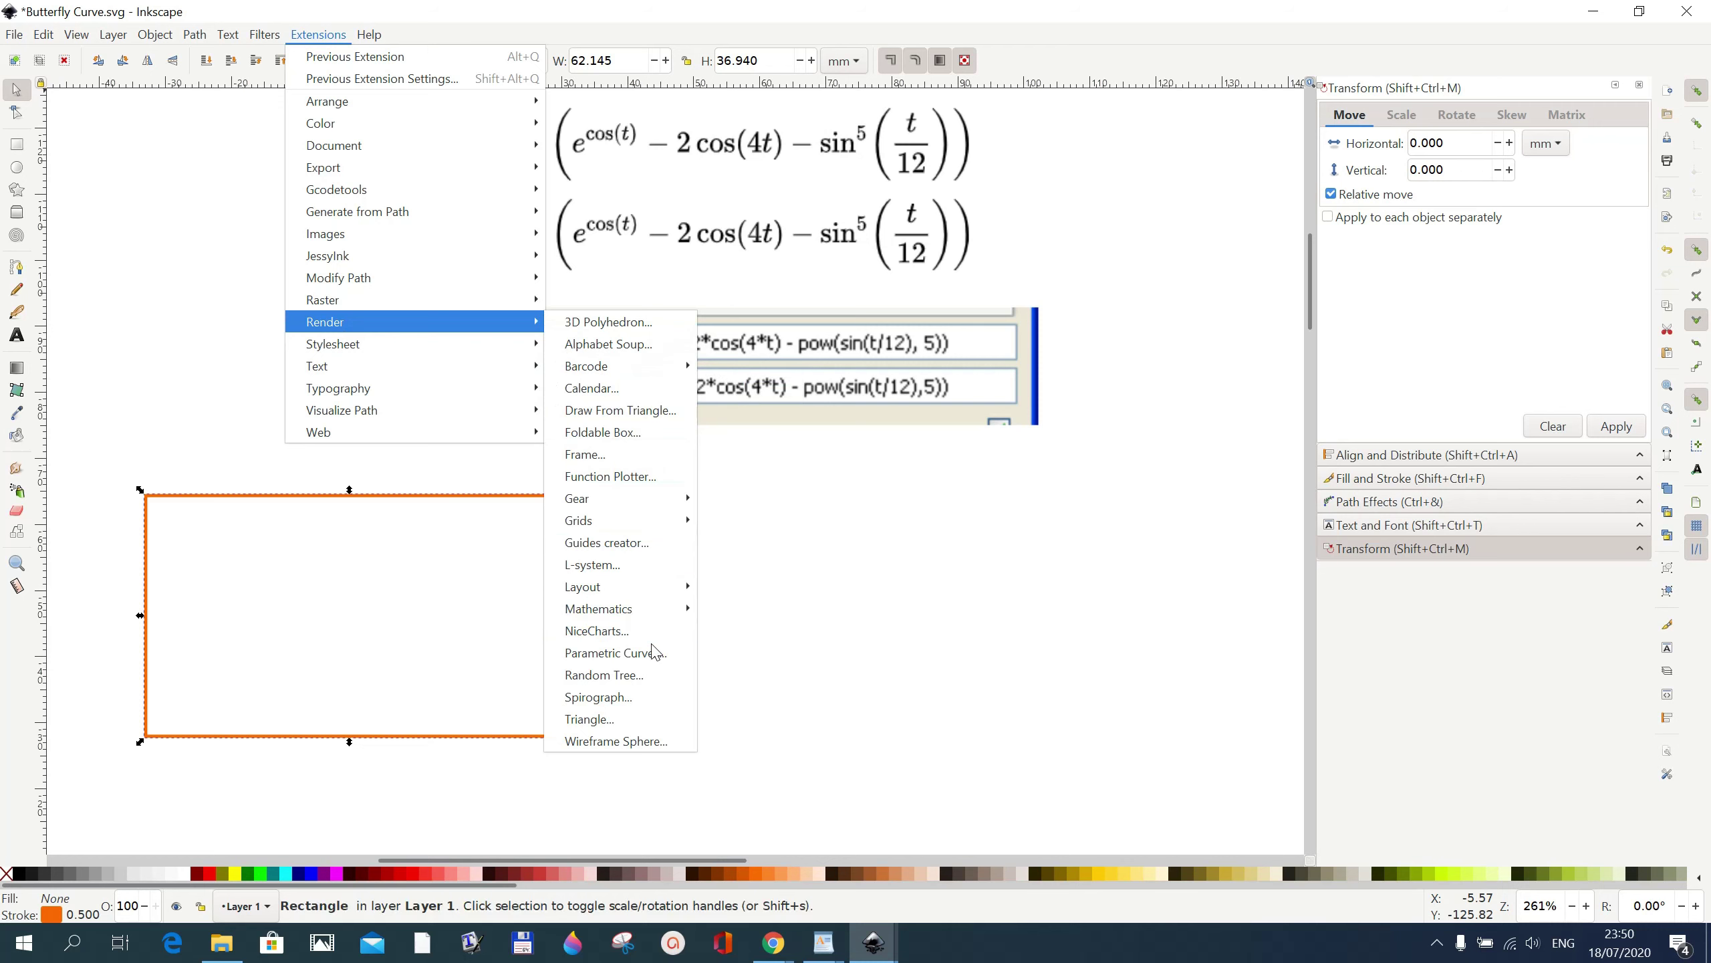
Preview and apply the butterfly curve, replacing the rectangle with the orange plot and axes.
click(637, 663)
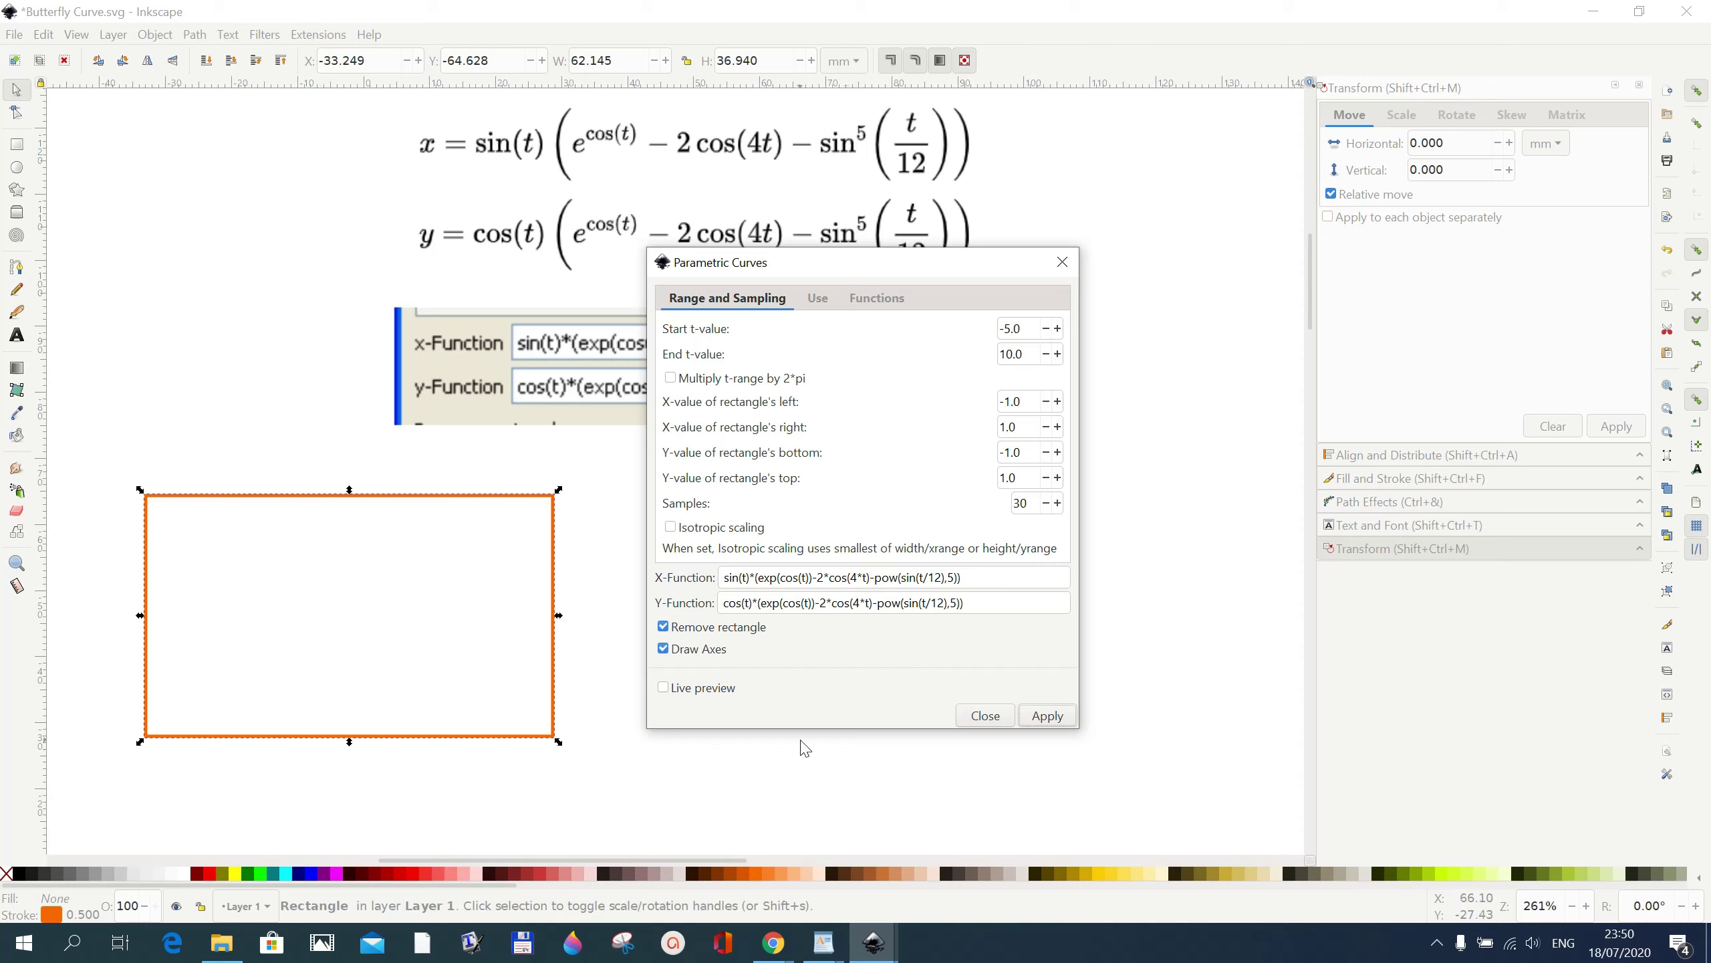
click(664, 688)
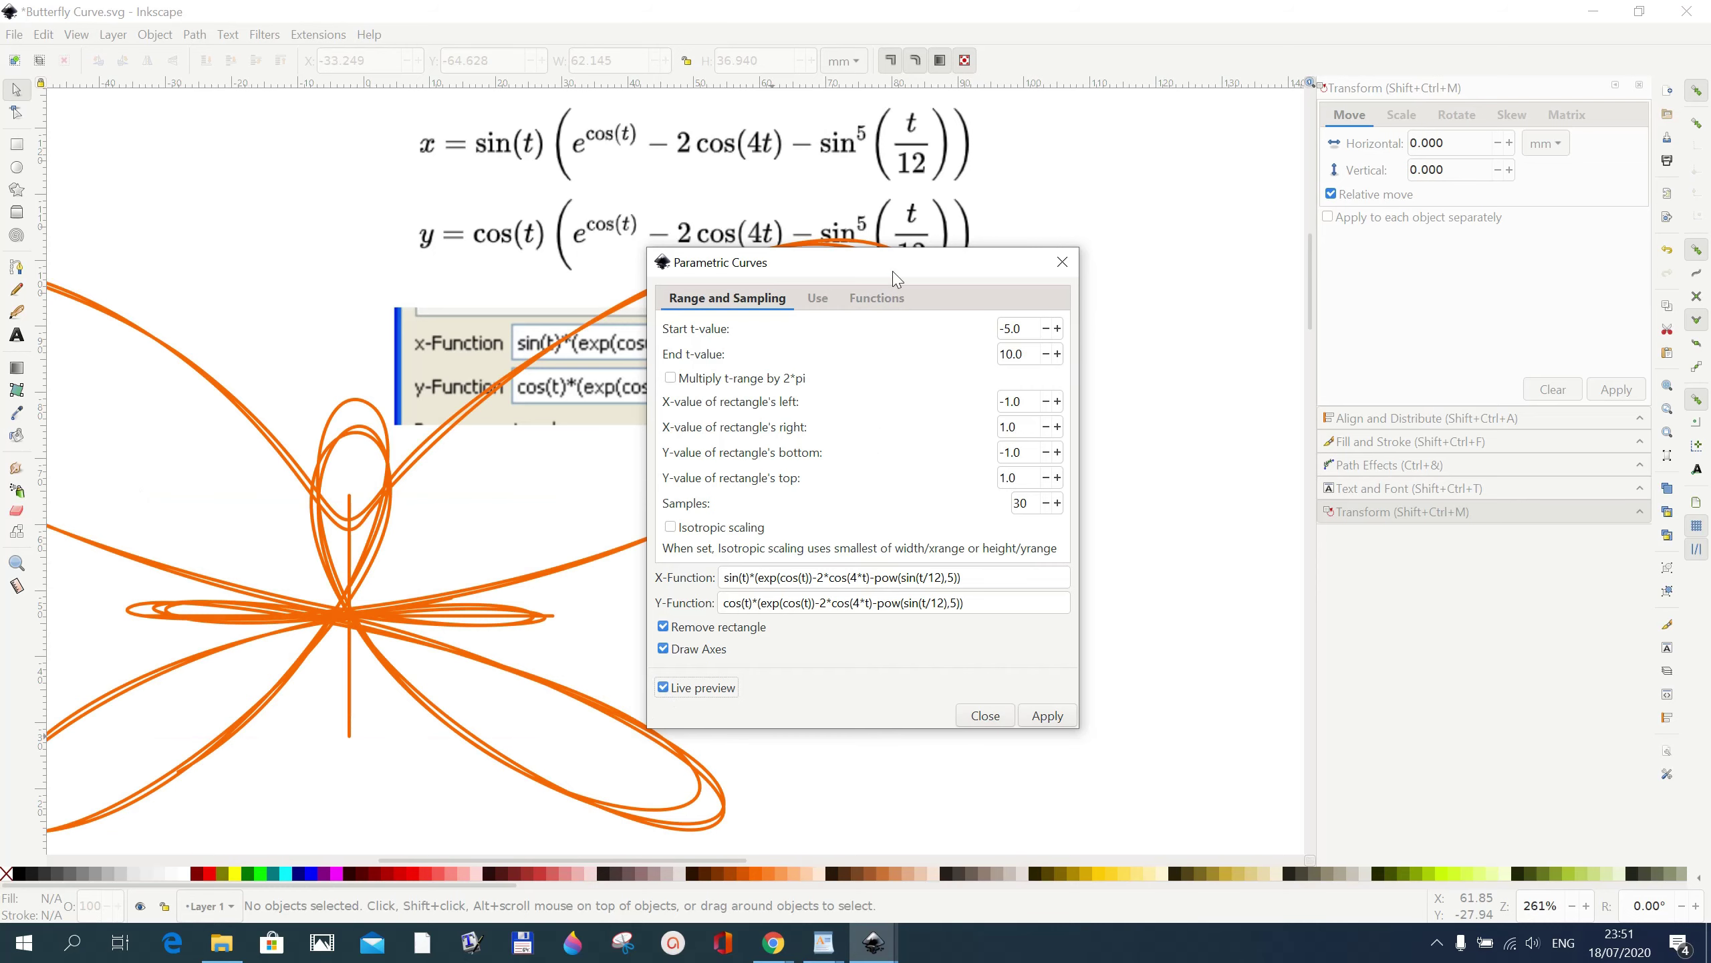
drag(893, 275, 1080, 242)
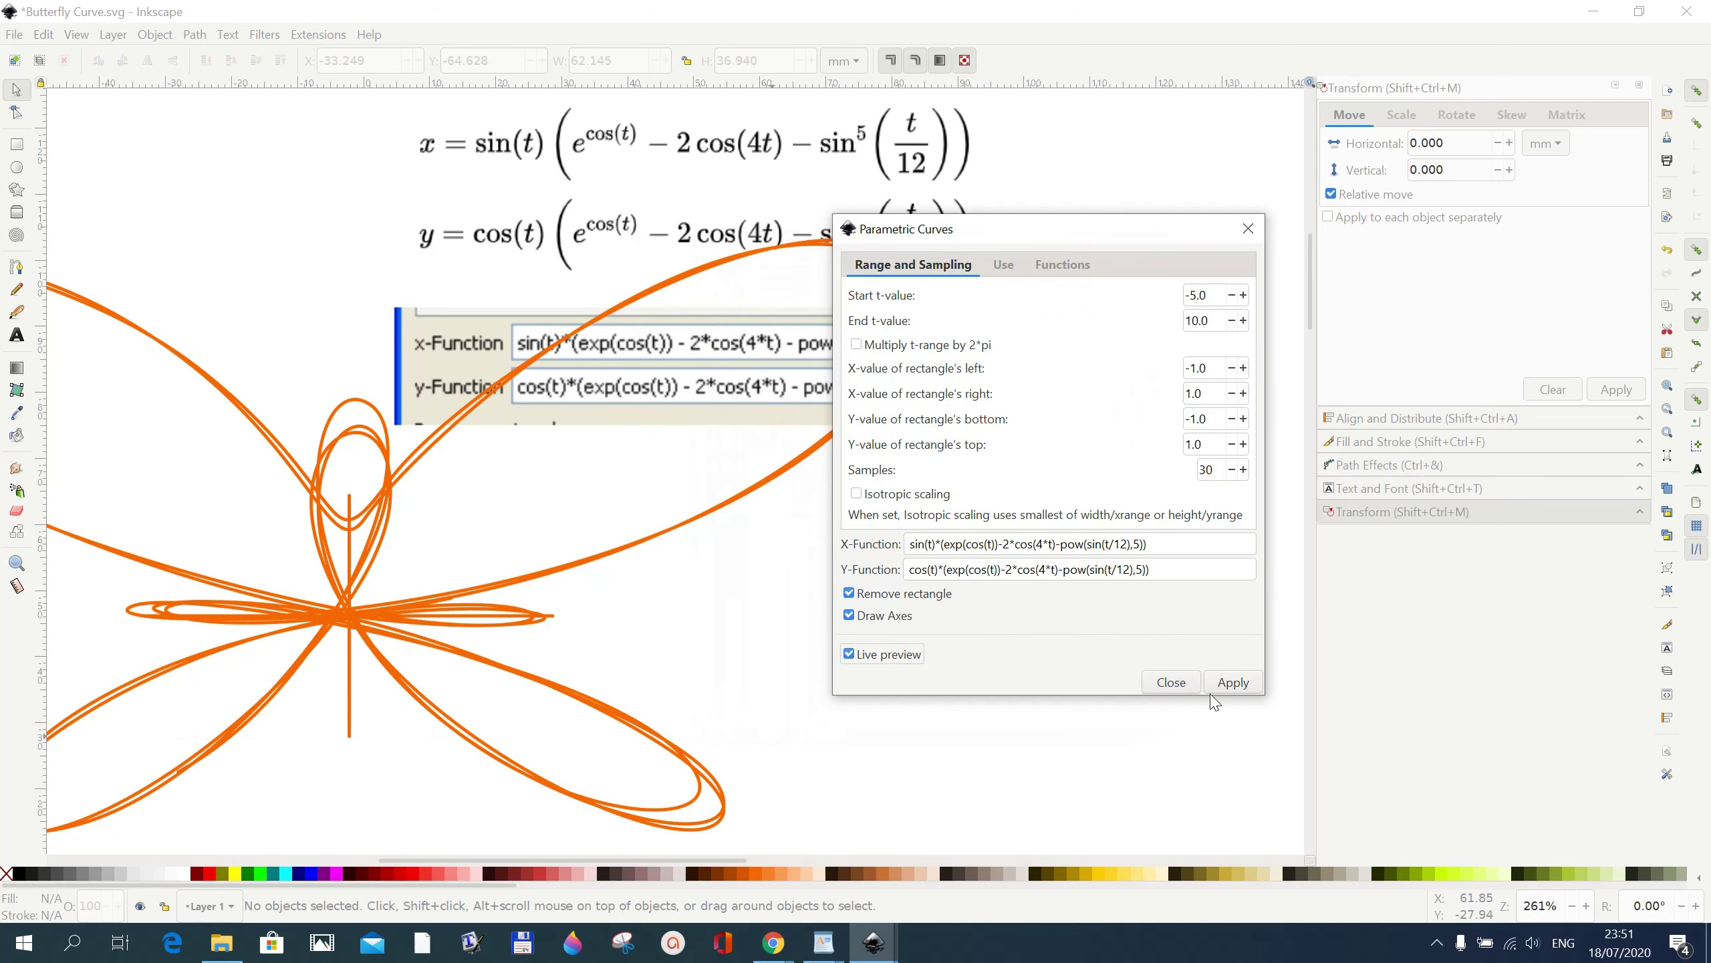
click(1228, 689)
Shrink the butterfly curve to about a third and place it below the function text.
click(1249, 225)
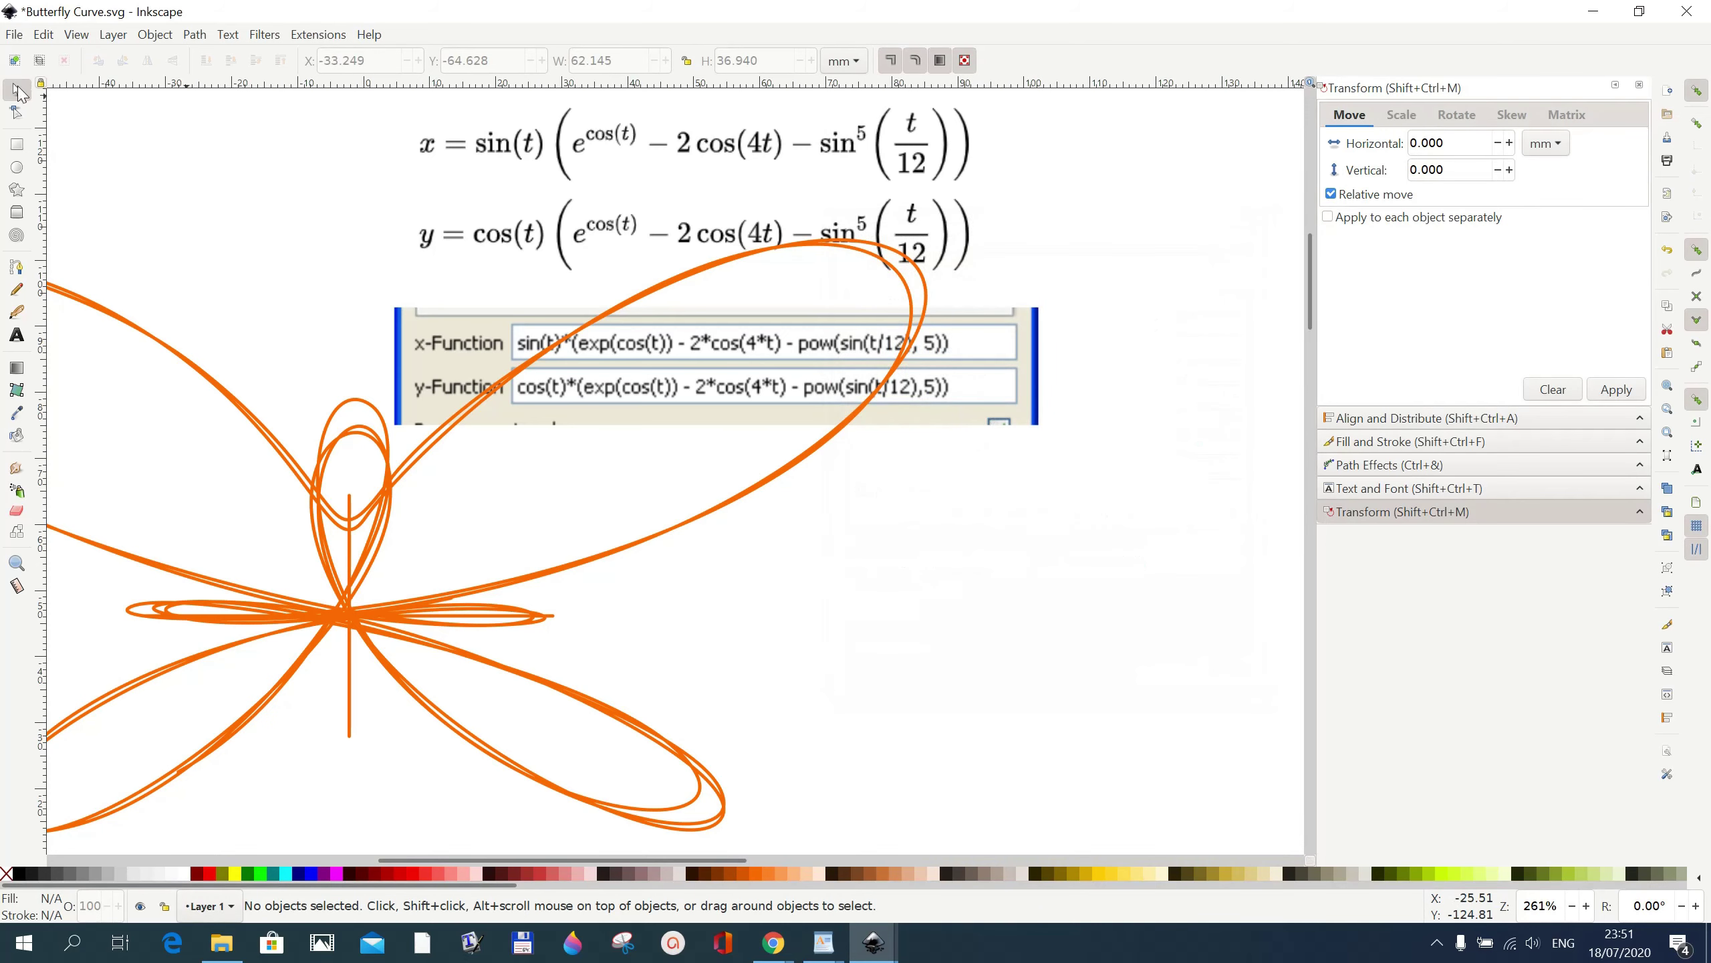
mouse_move(364, 621)
mouse_down()
mouse_move(515, 648)
mouse_move(662, 627)
mouse_up()
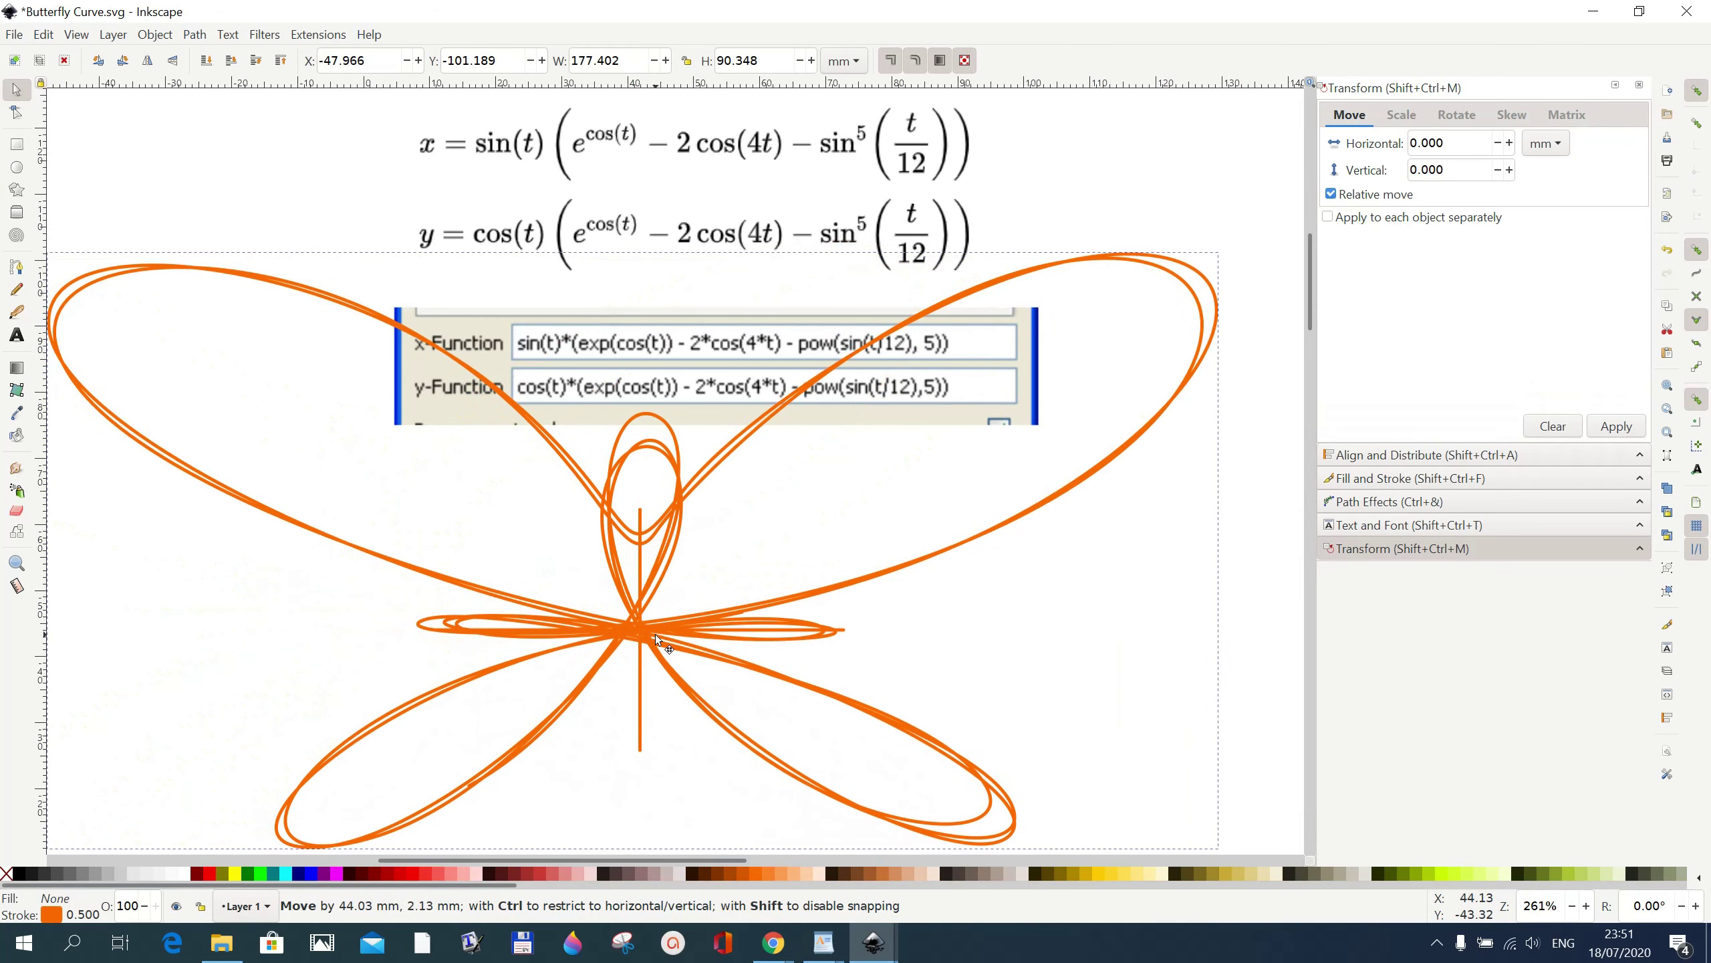
drag(661, 624, 672, 566)
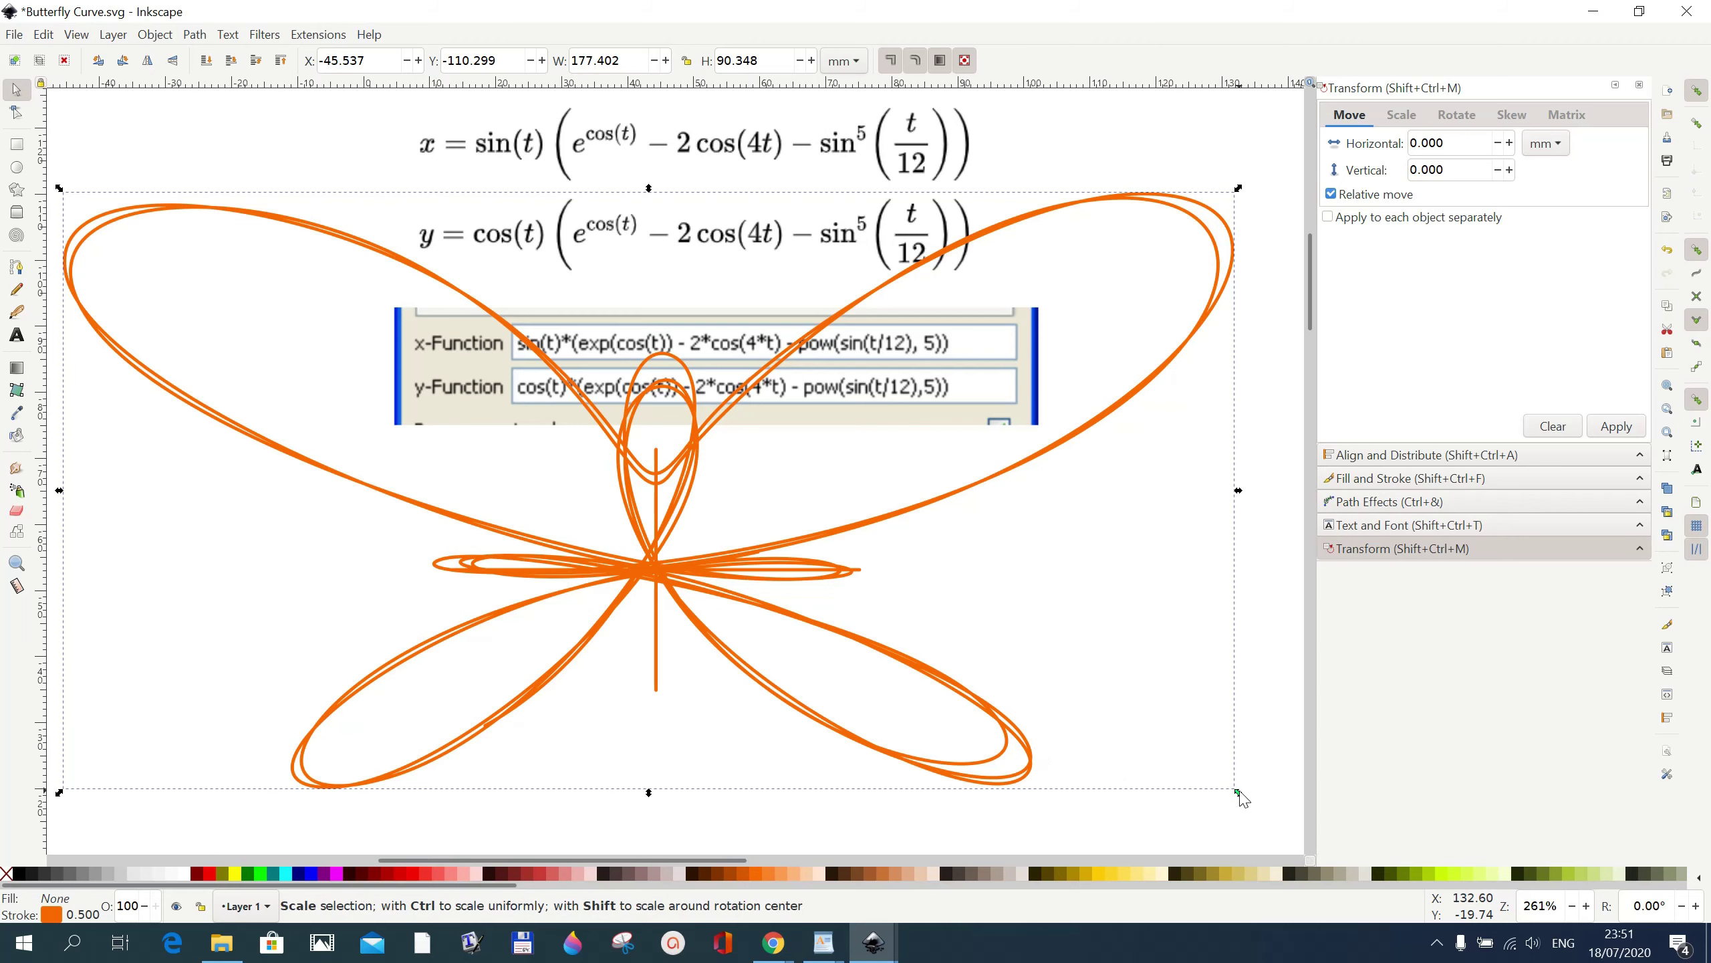
mouse_move(1239, 794)
mouse_down()
mouse_move(1049, 728)
mouse_move(860, 706)
mouse_up()
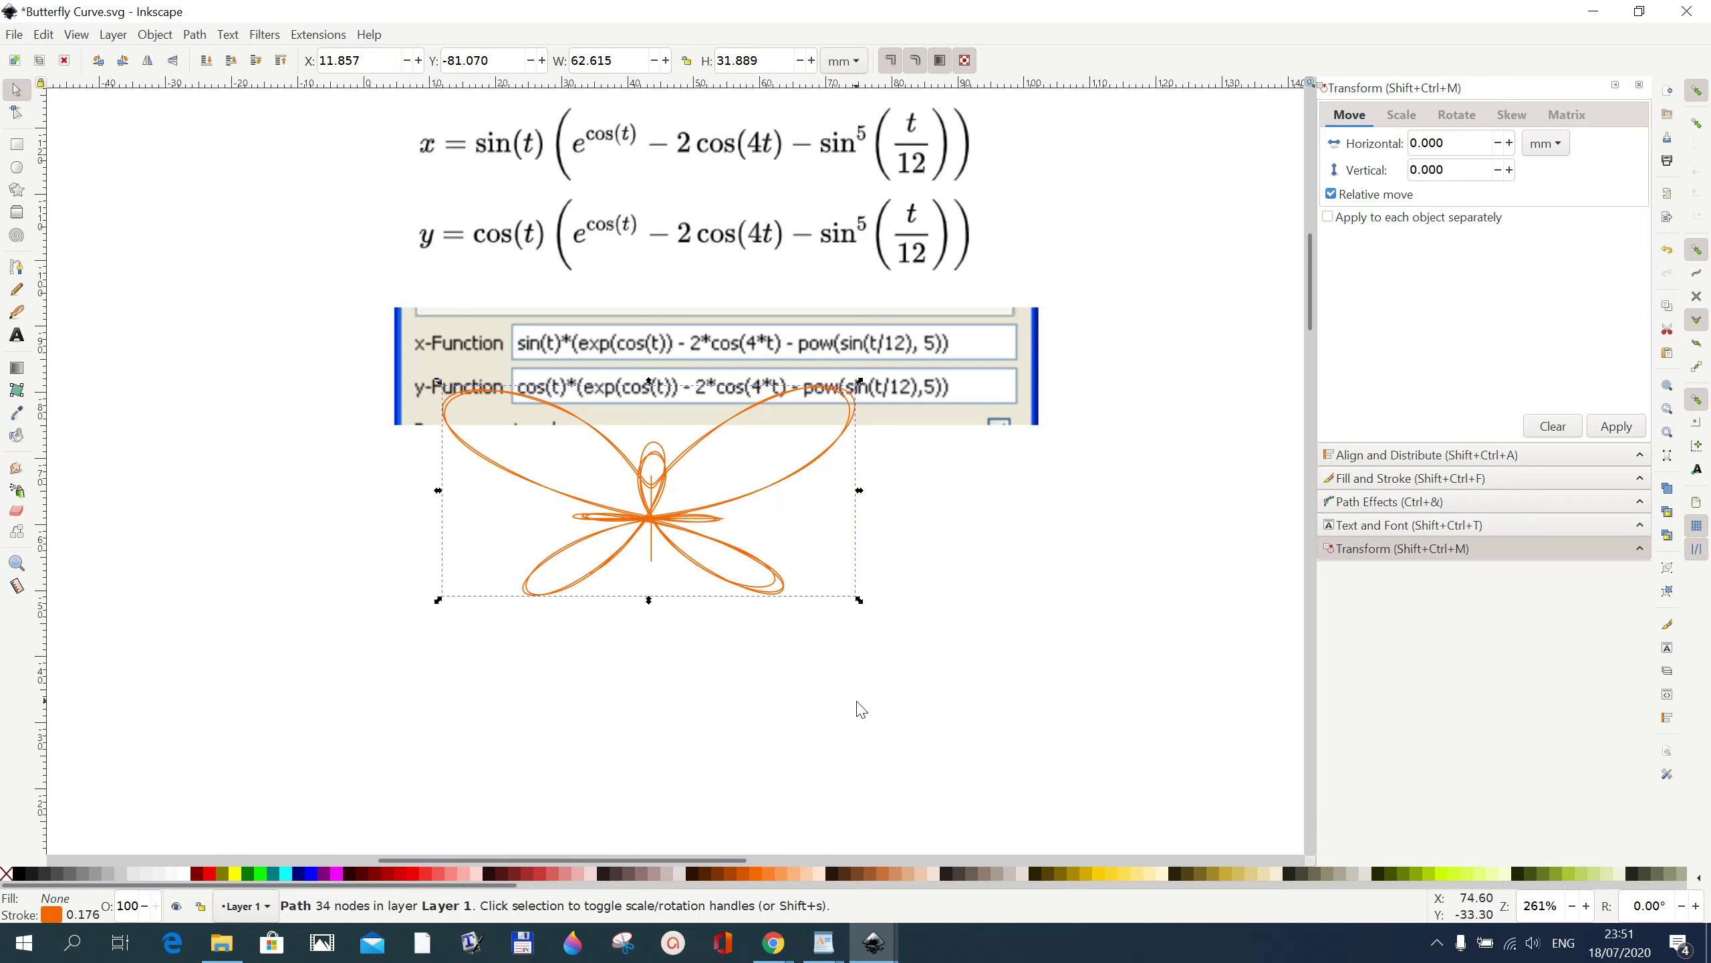
drag(660, 519, 657, 613)
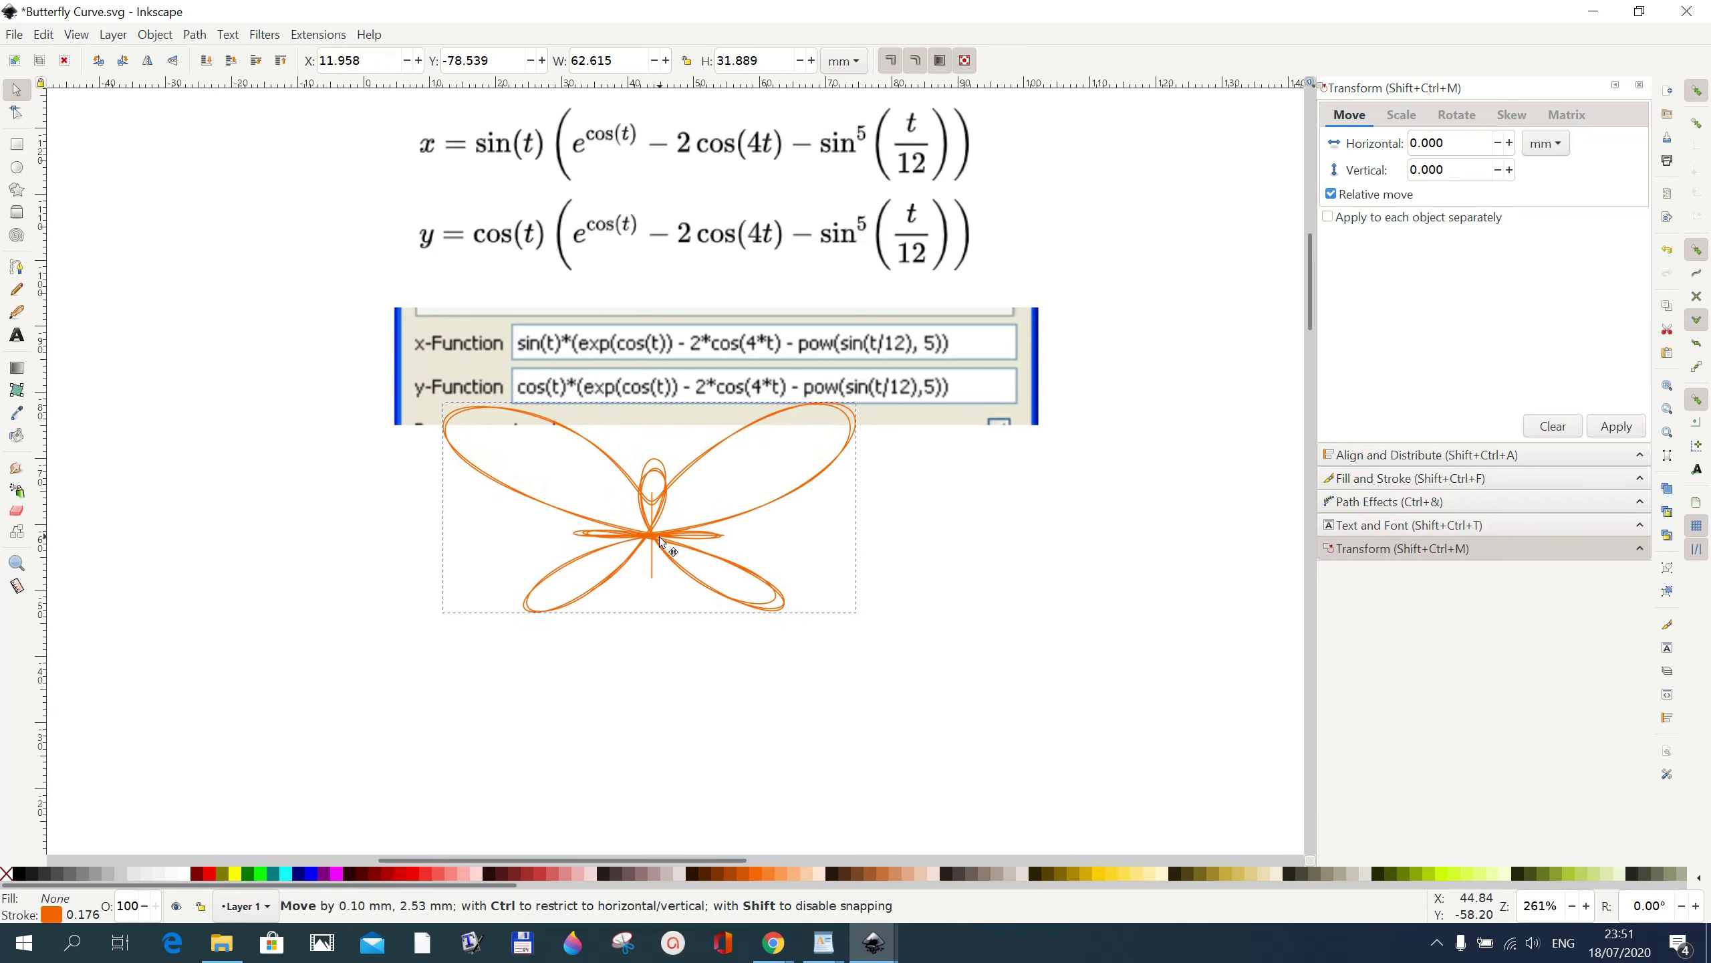
click(916, 674)
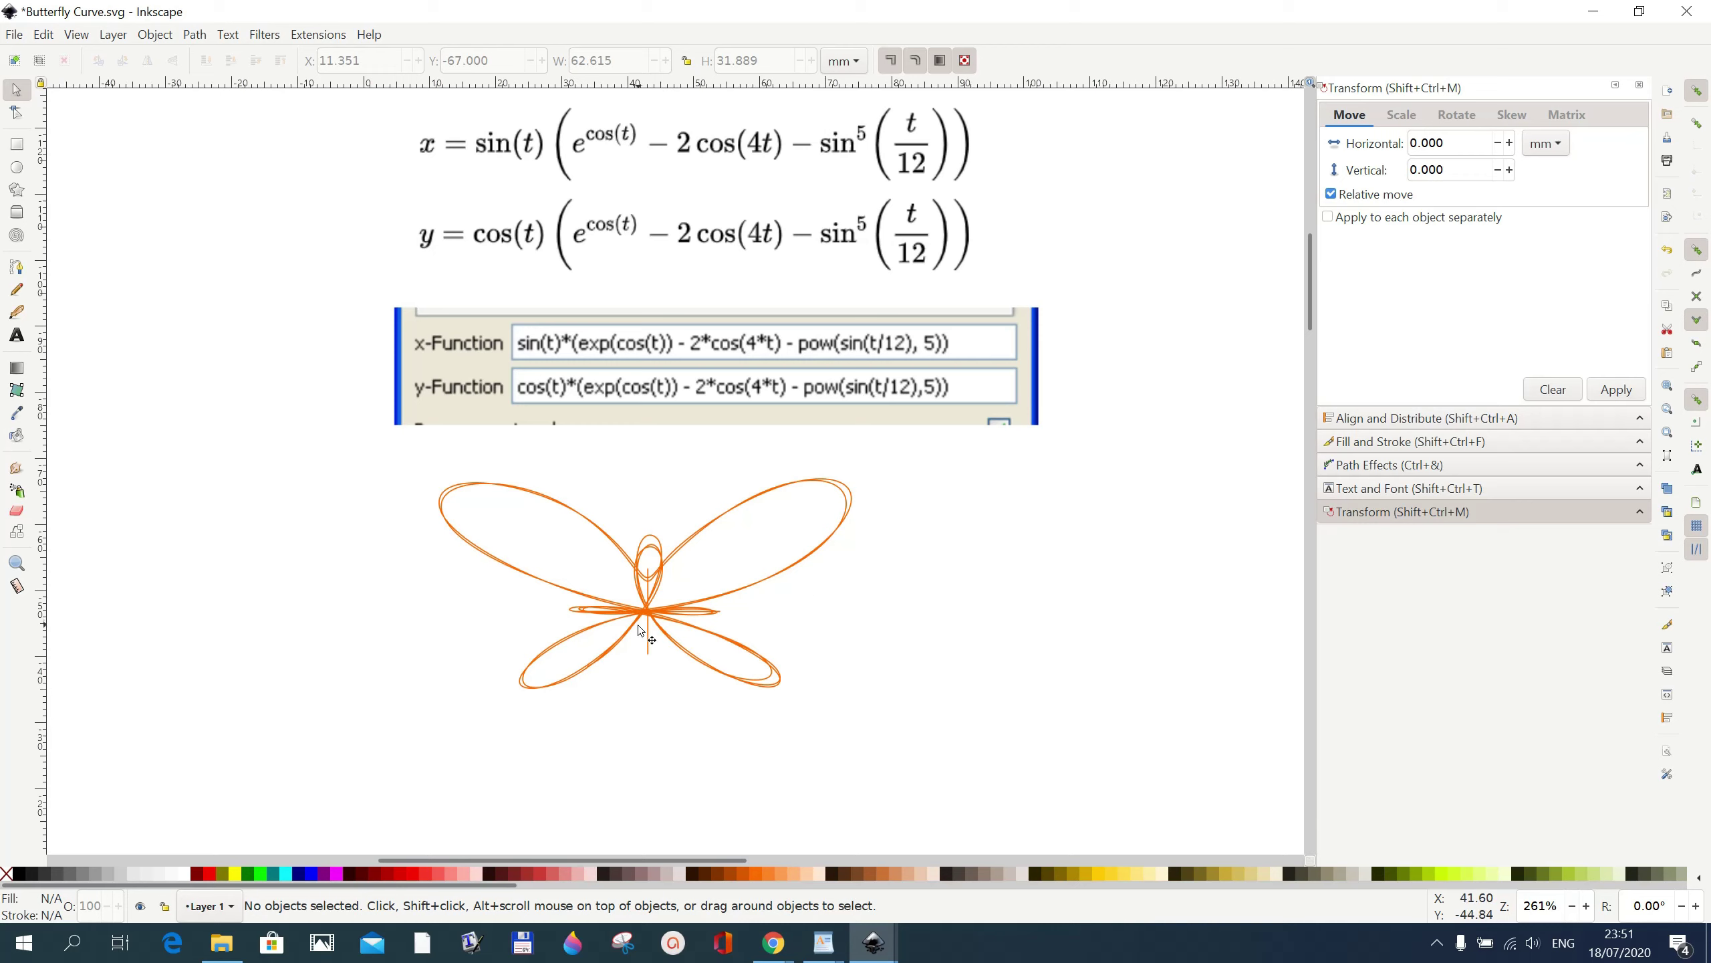
Break the butterfly path apart into three paths and select the 30-node curve alone.
click(665, 613)
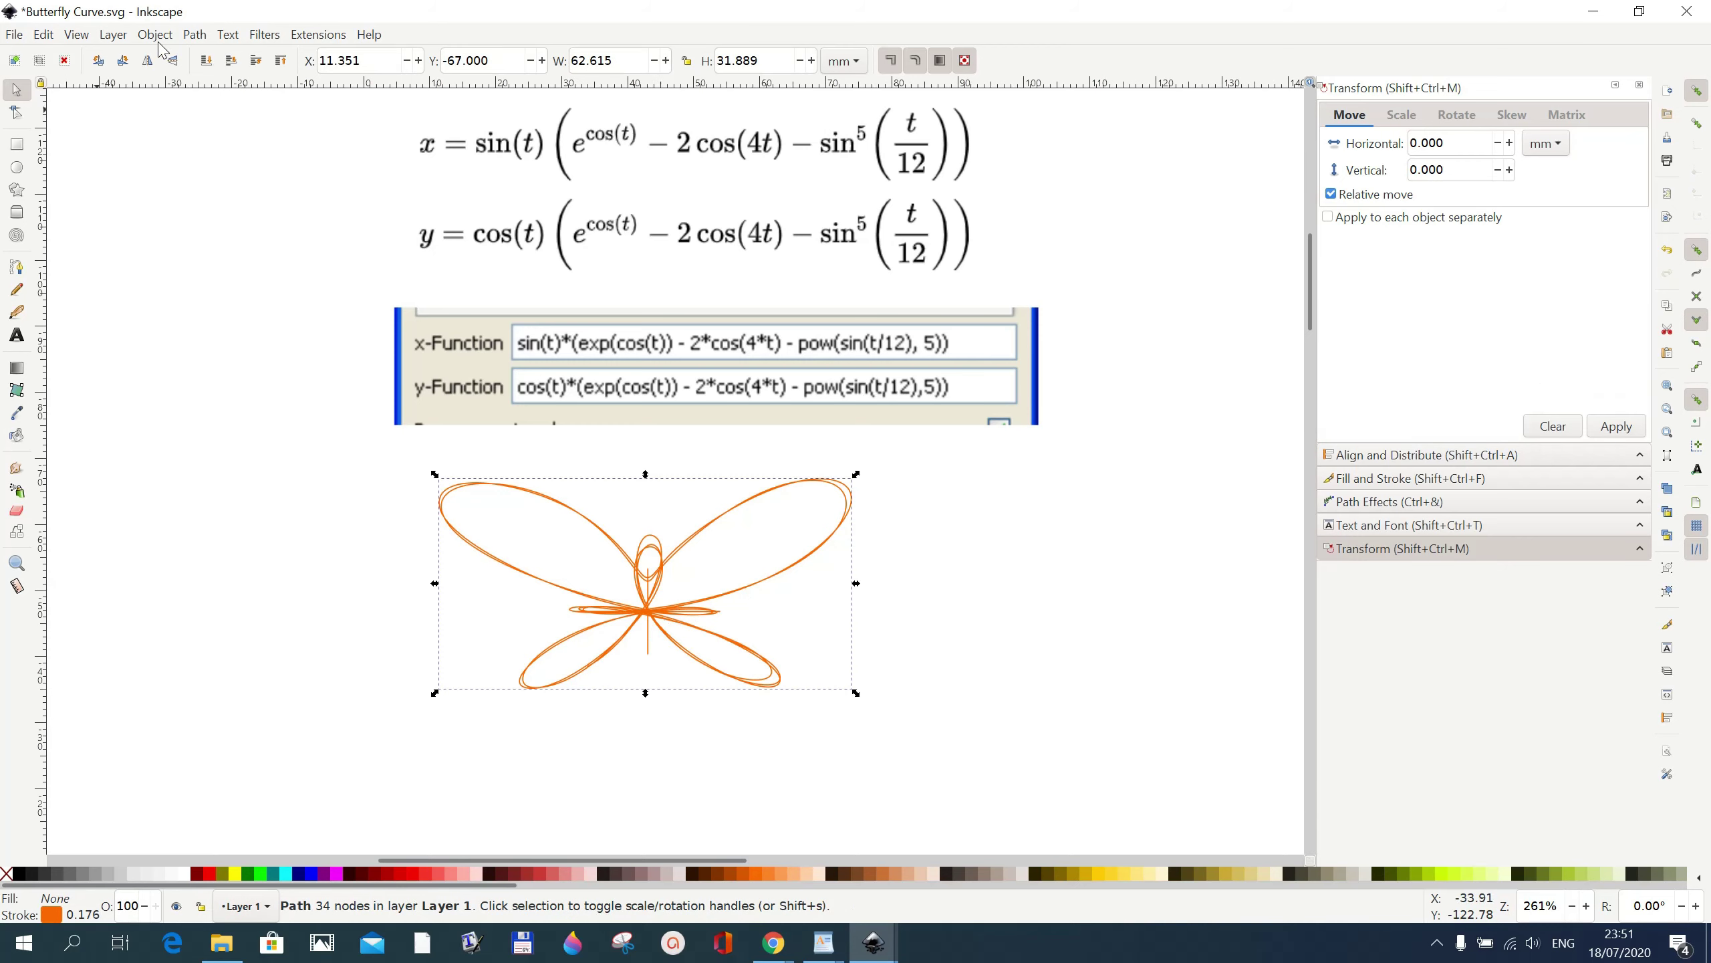
click(195, 34)
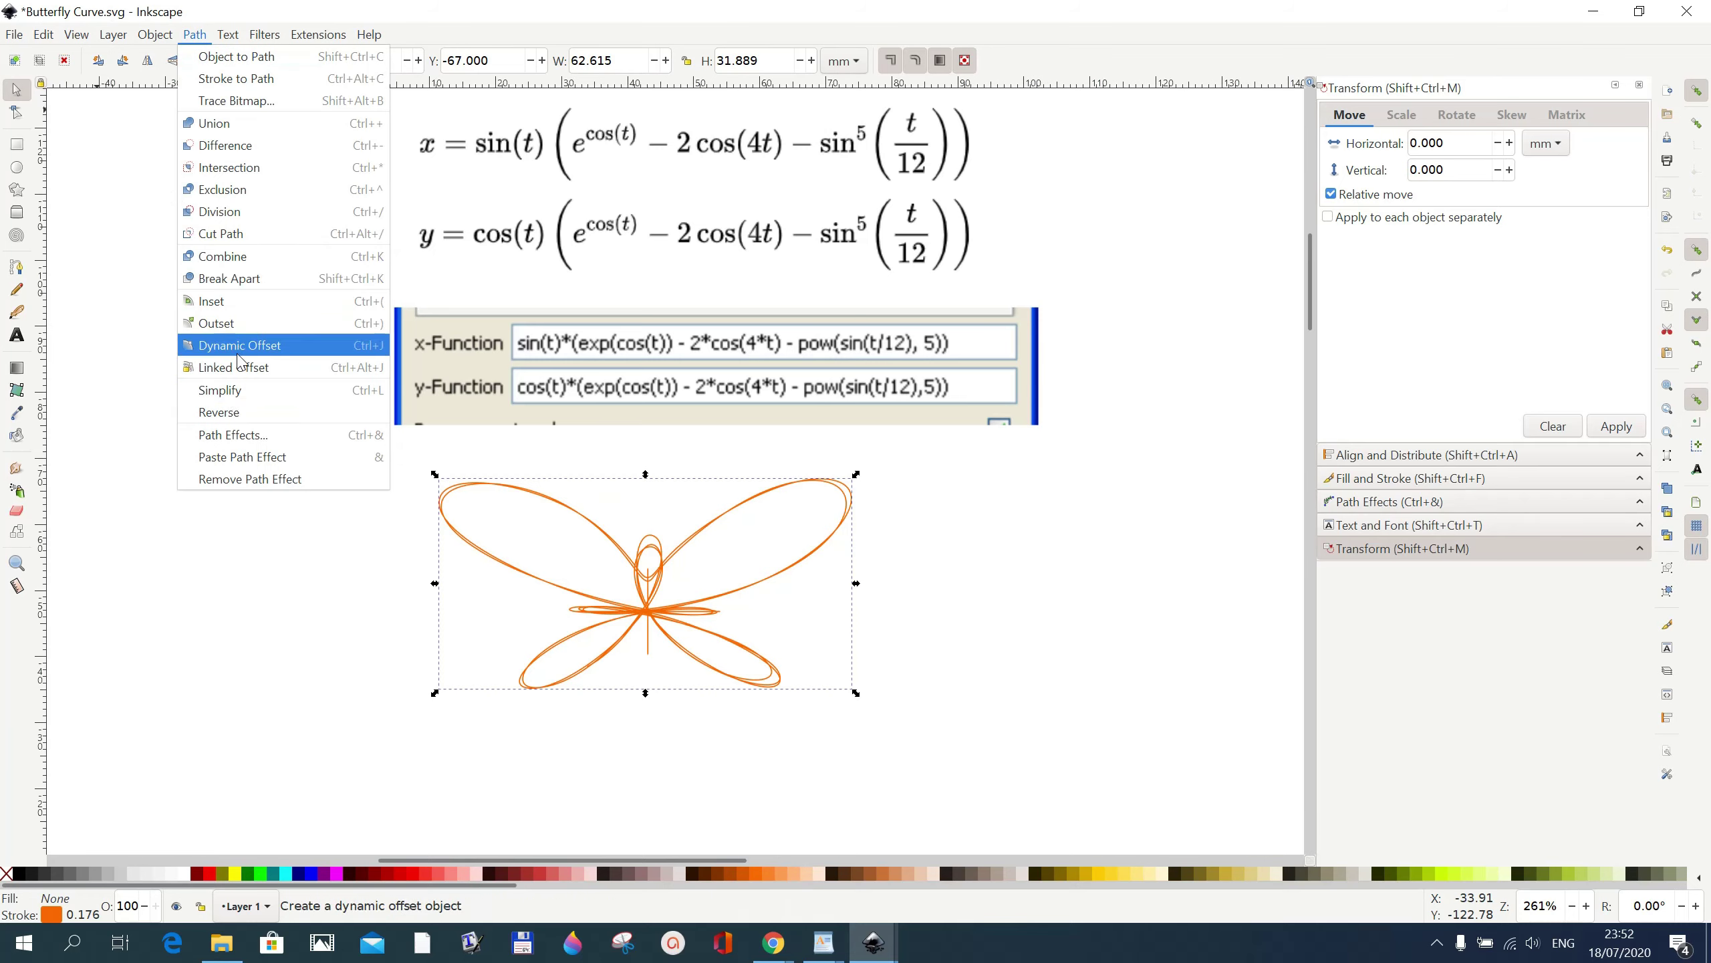
click(227, 279)
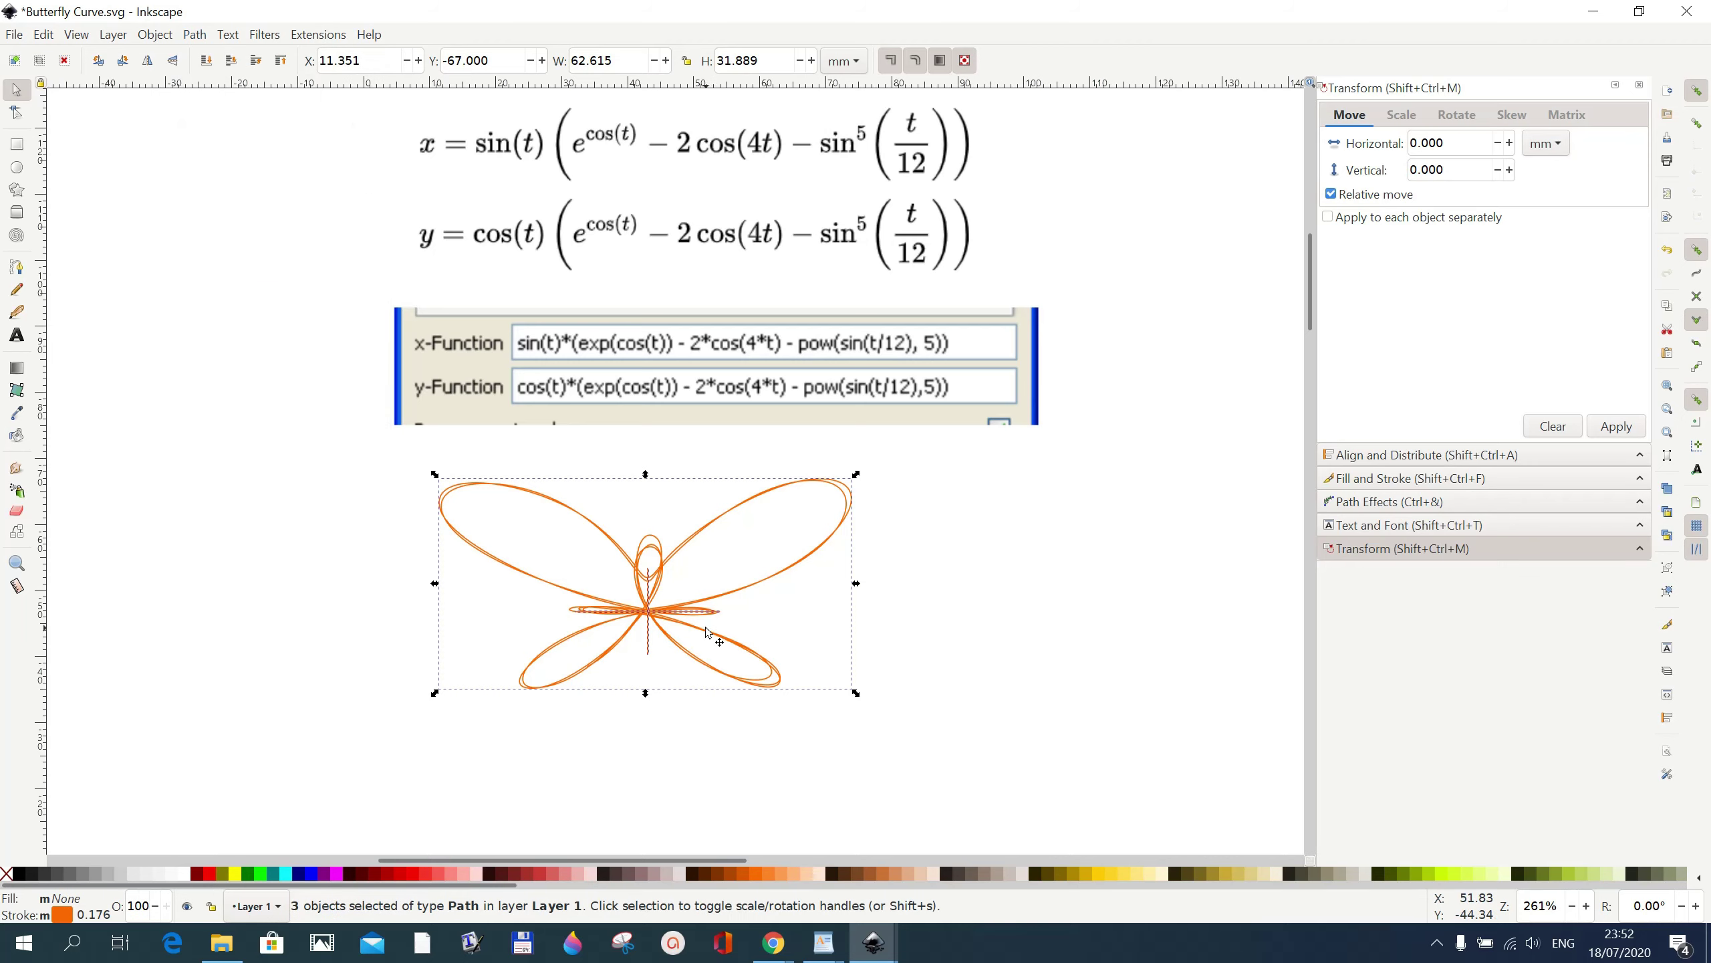
click(1023, 672)
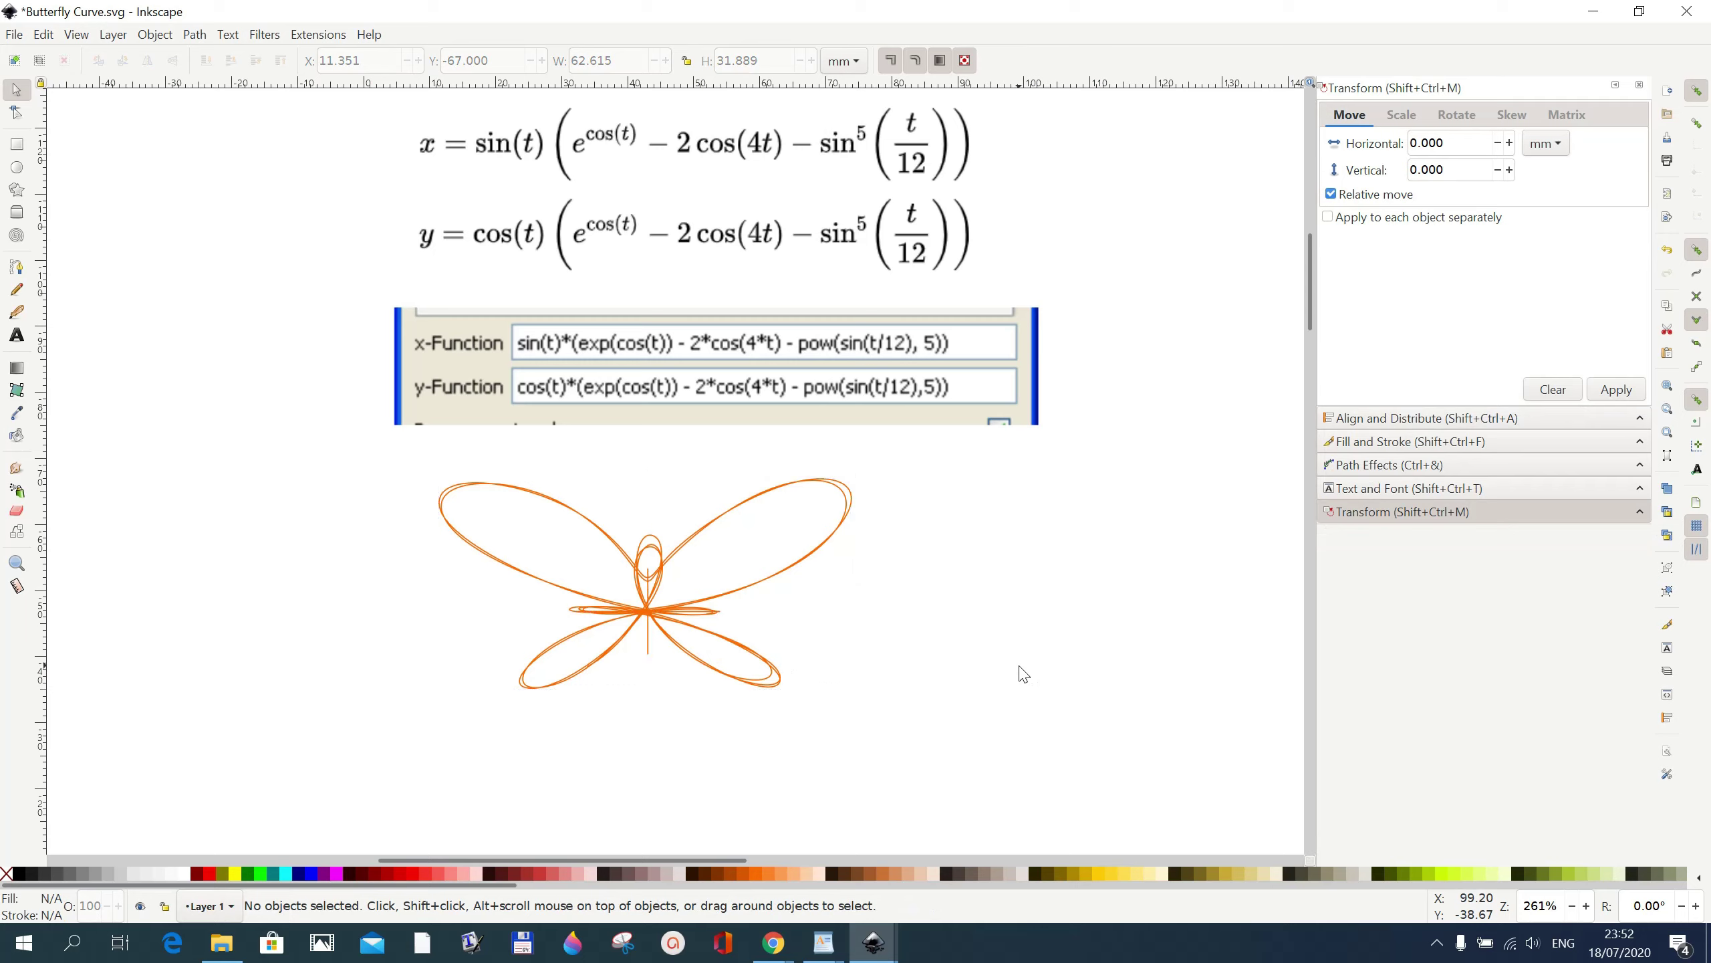
click(748, 593)
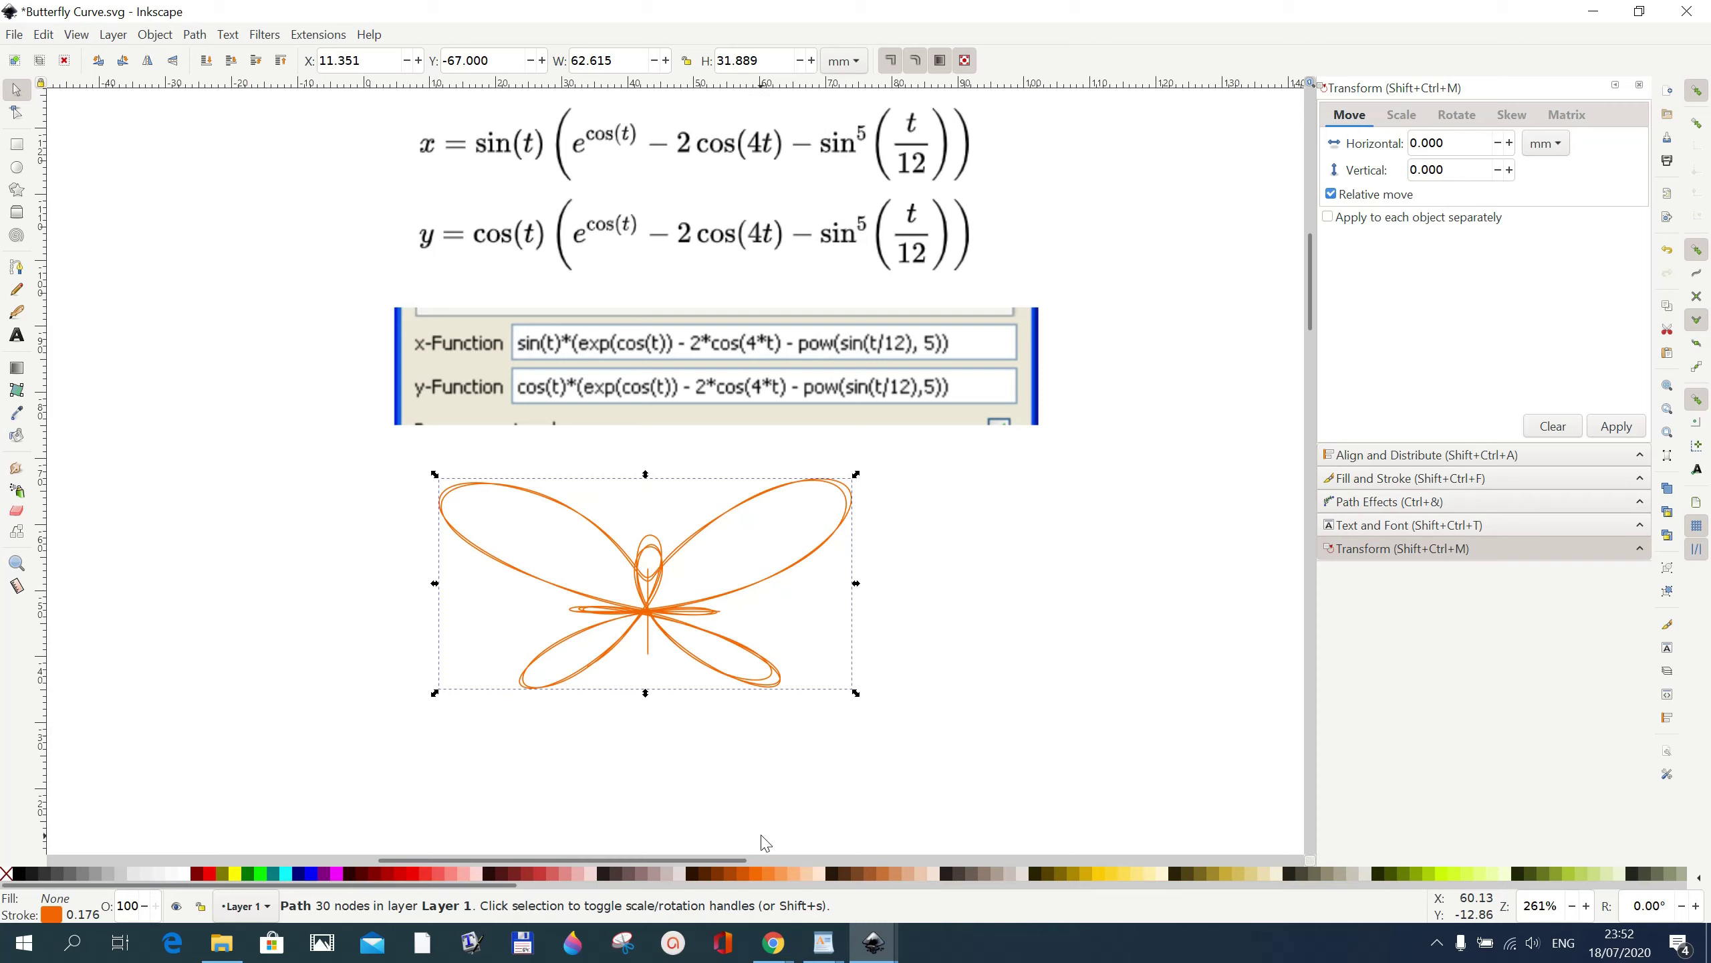
Stroke the butterfly curve blue and both the vertical and horizontal axis lines black.
shift+click(315, 876)
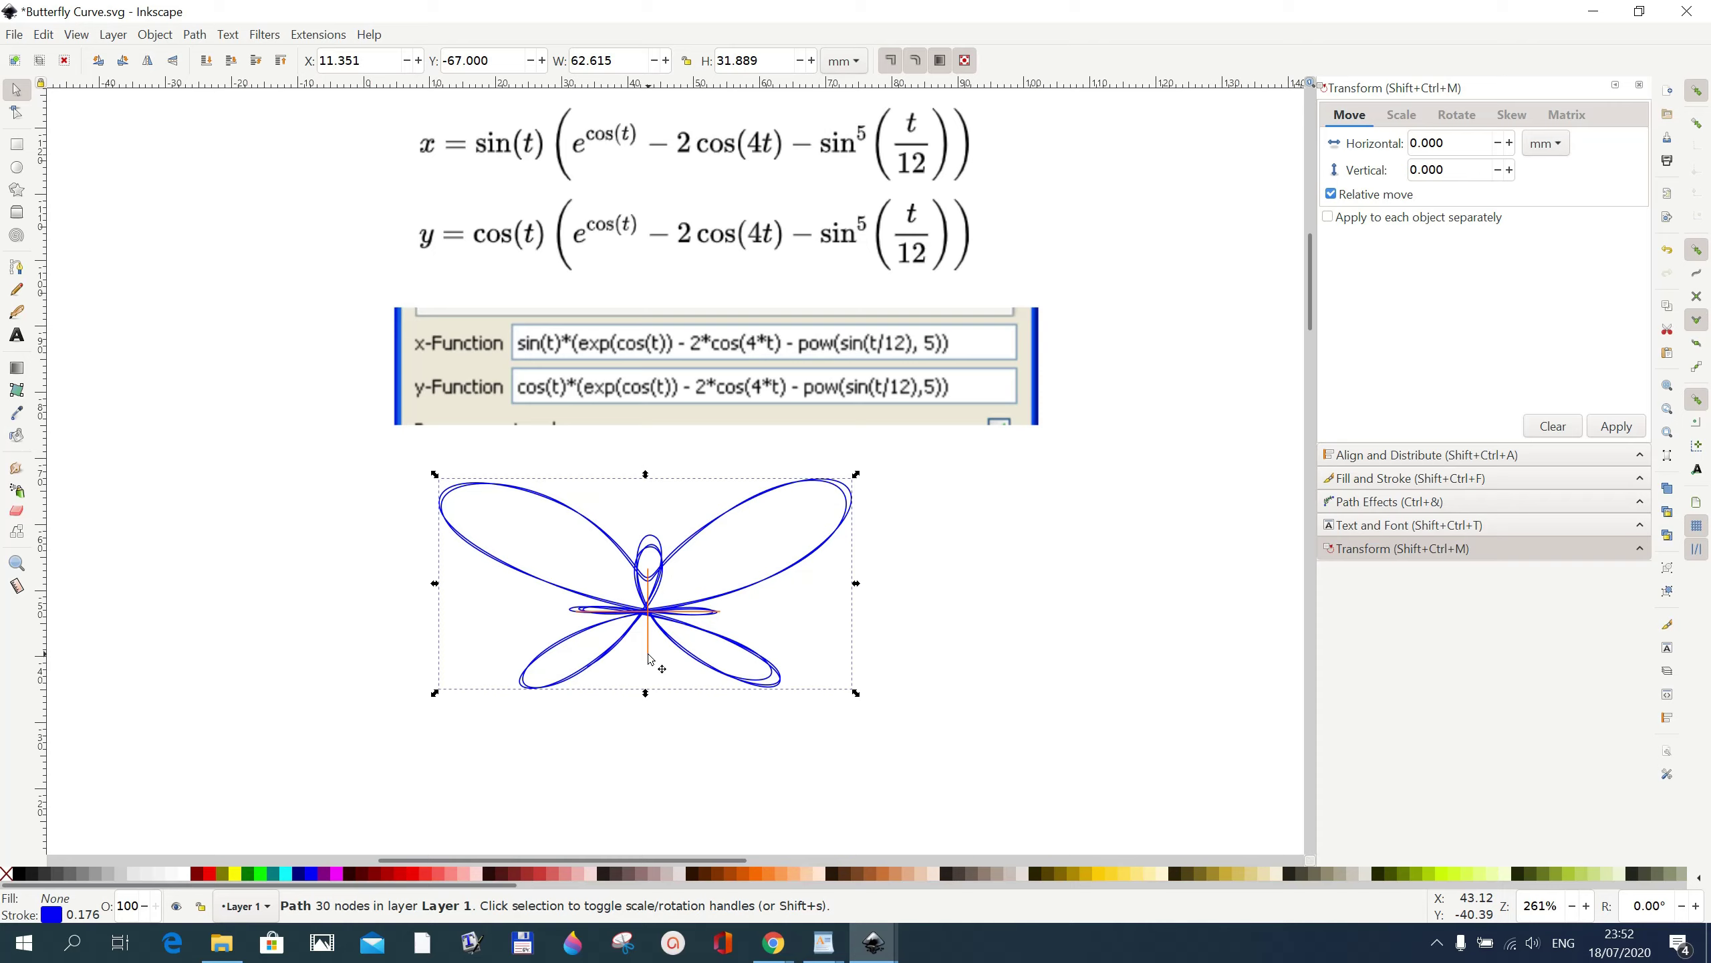
click(650, 658)
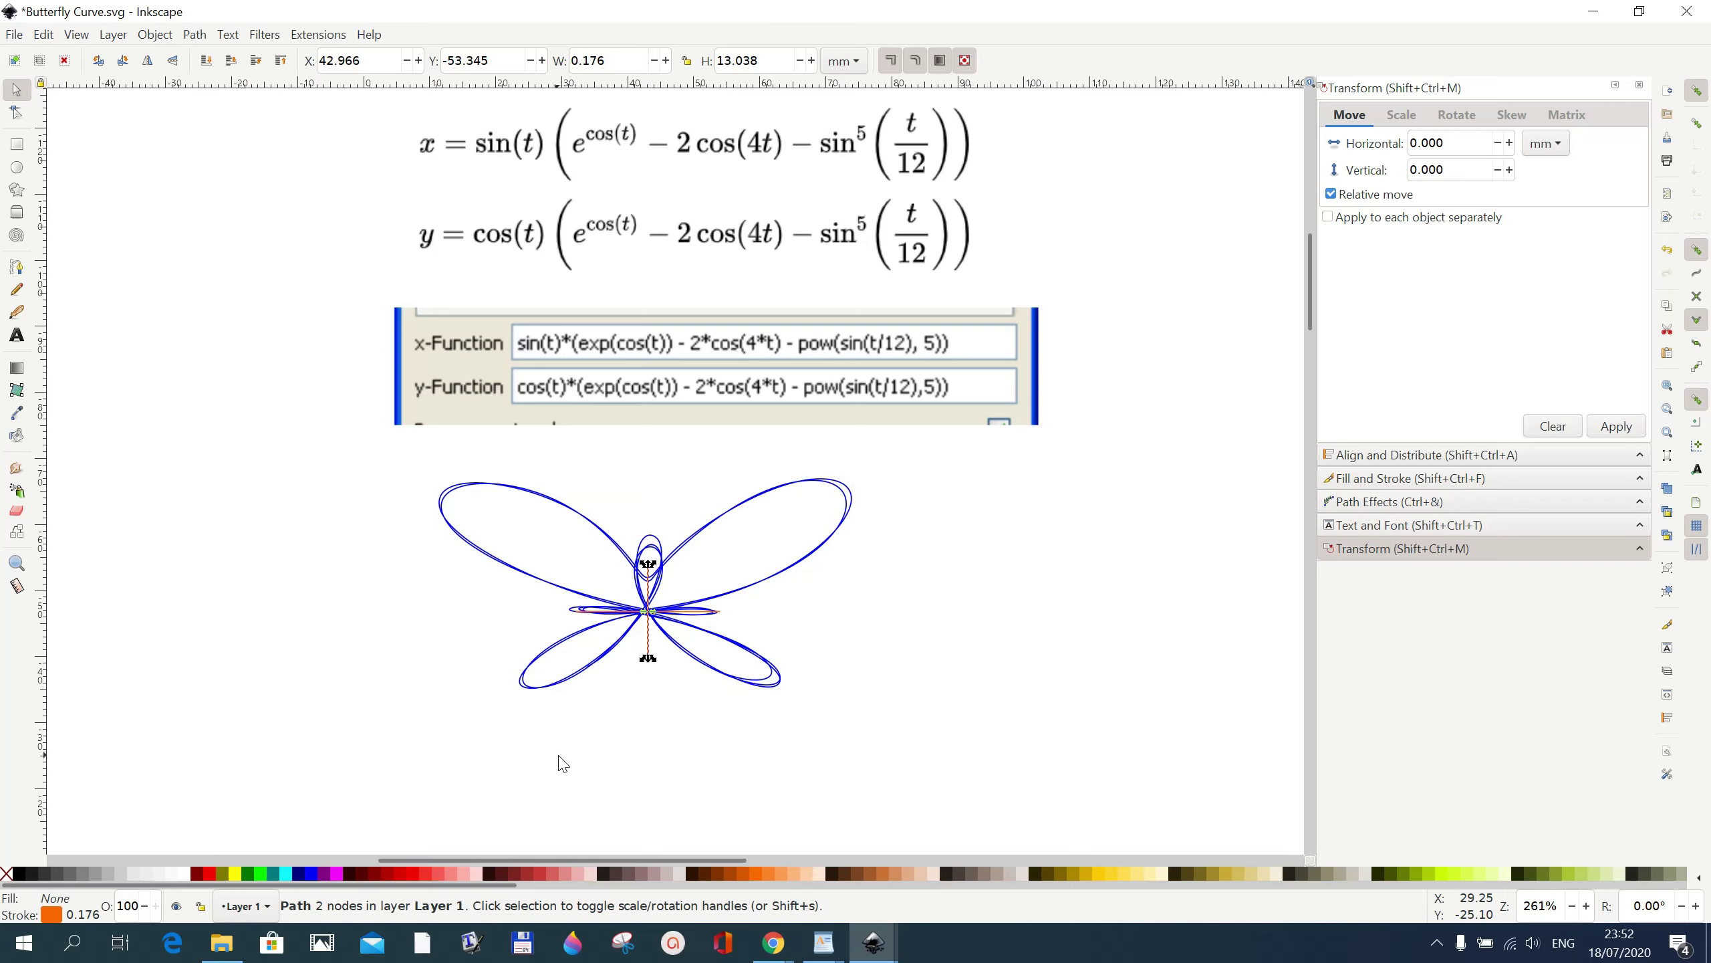
shift+click(23, 876)
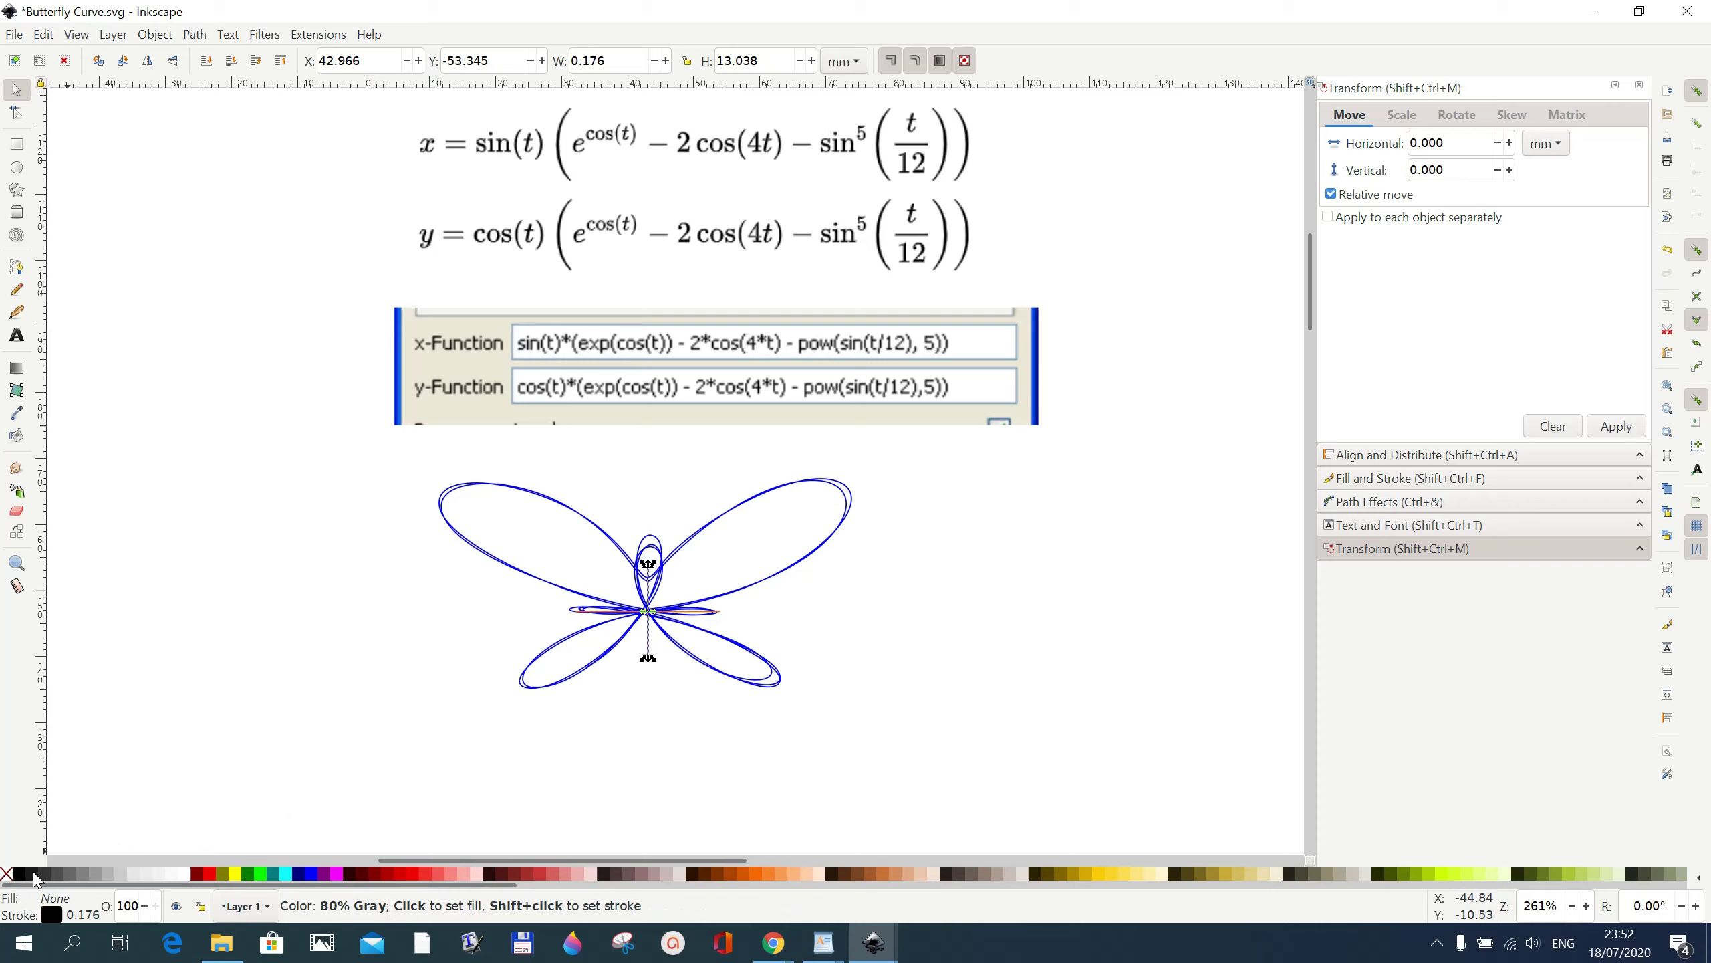
click(716, 612)
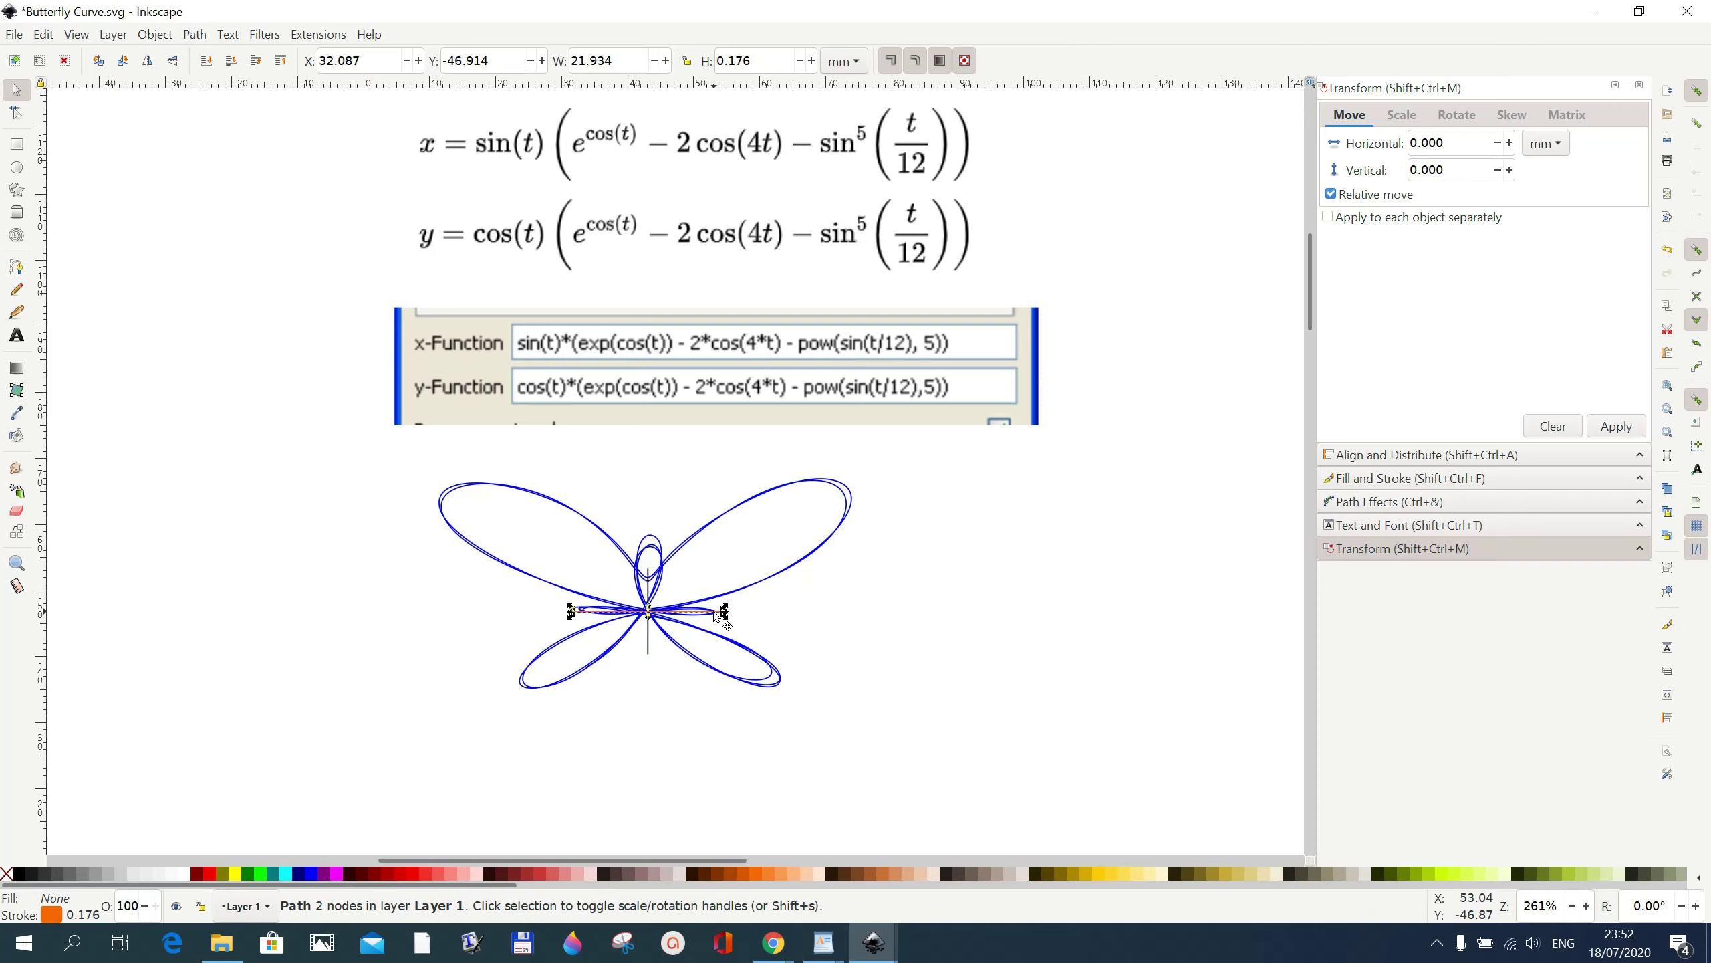
shift+click(23, 876)
click(832, 755)
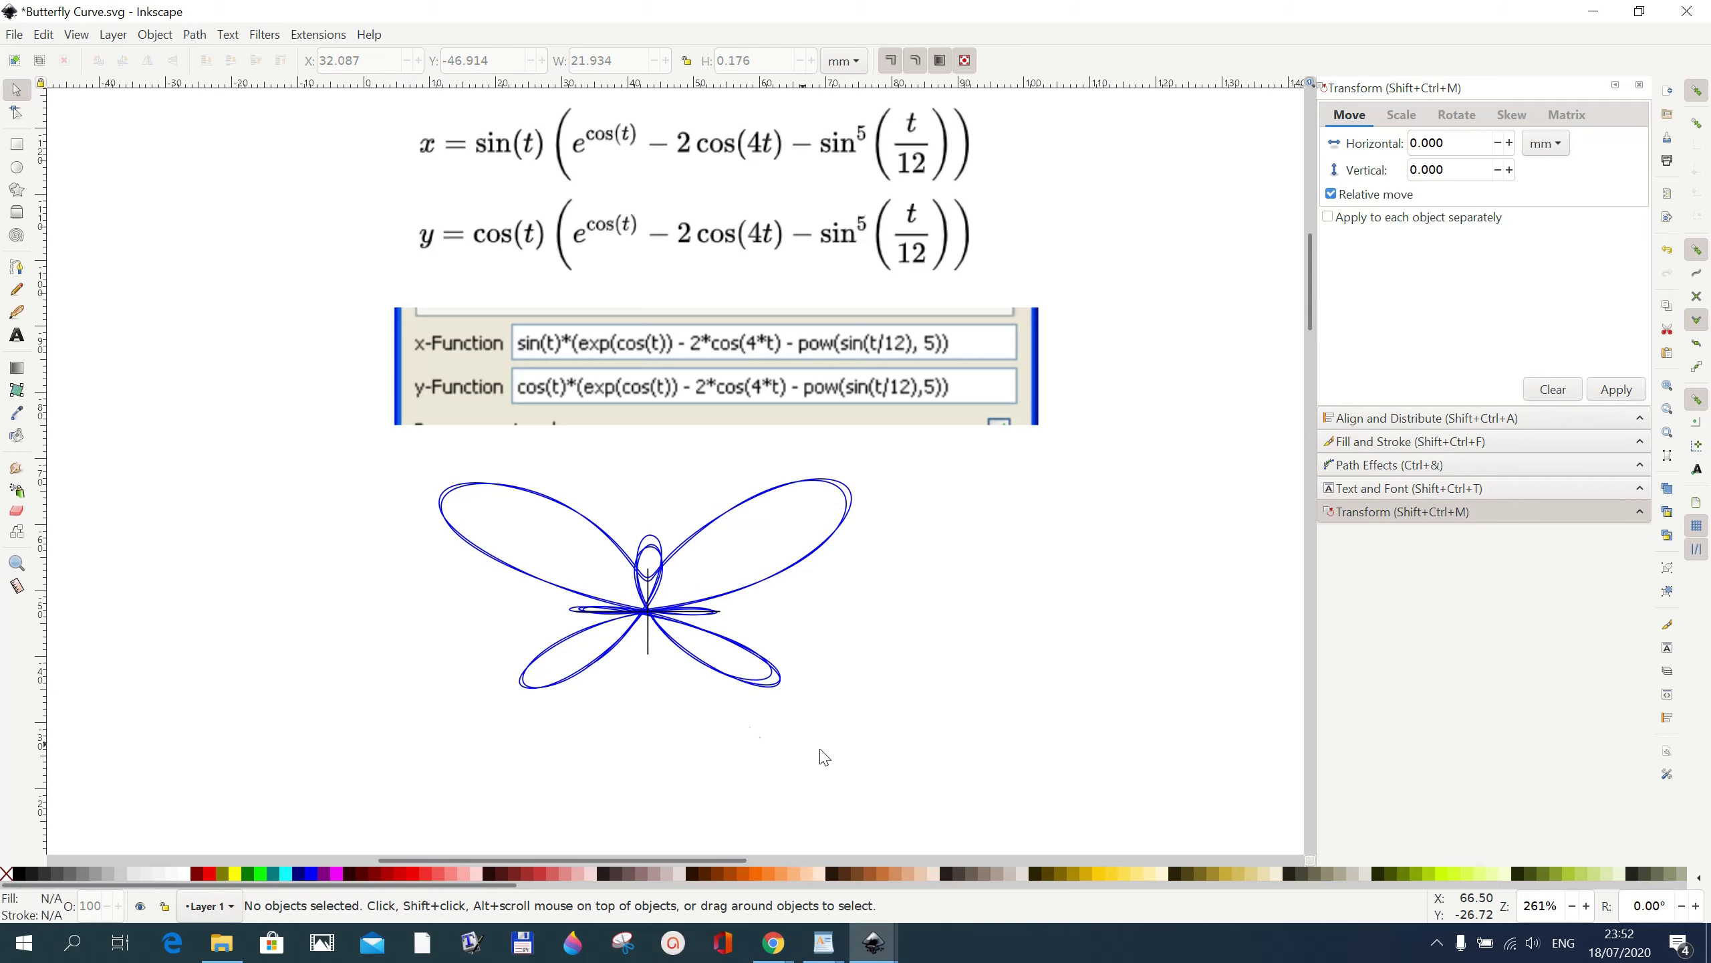
Try yellow, orange, cyan and greyish mauve strokes on the butterfly, ending with yellow-green.
click(745, 589)
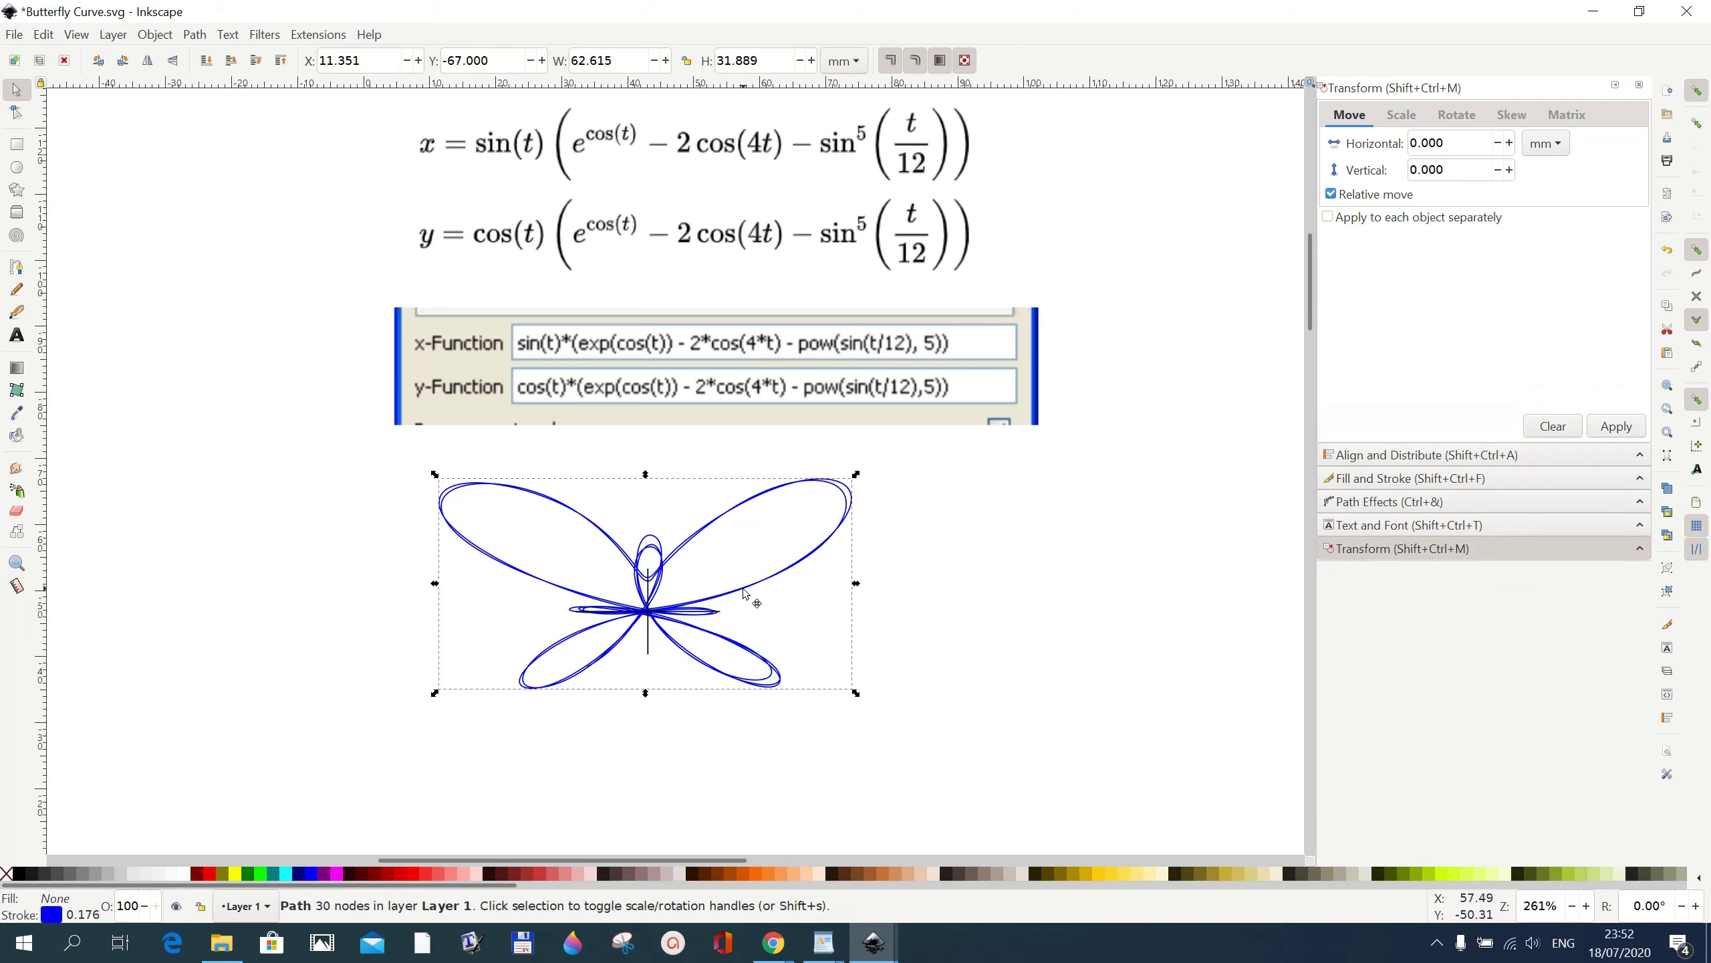
shift+click(1109, 875)
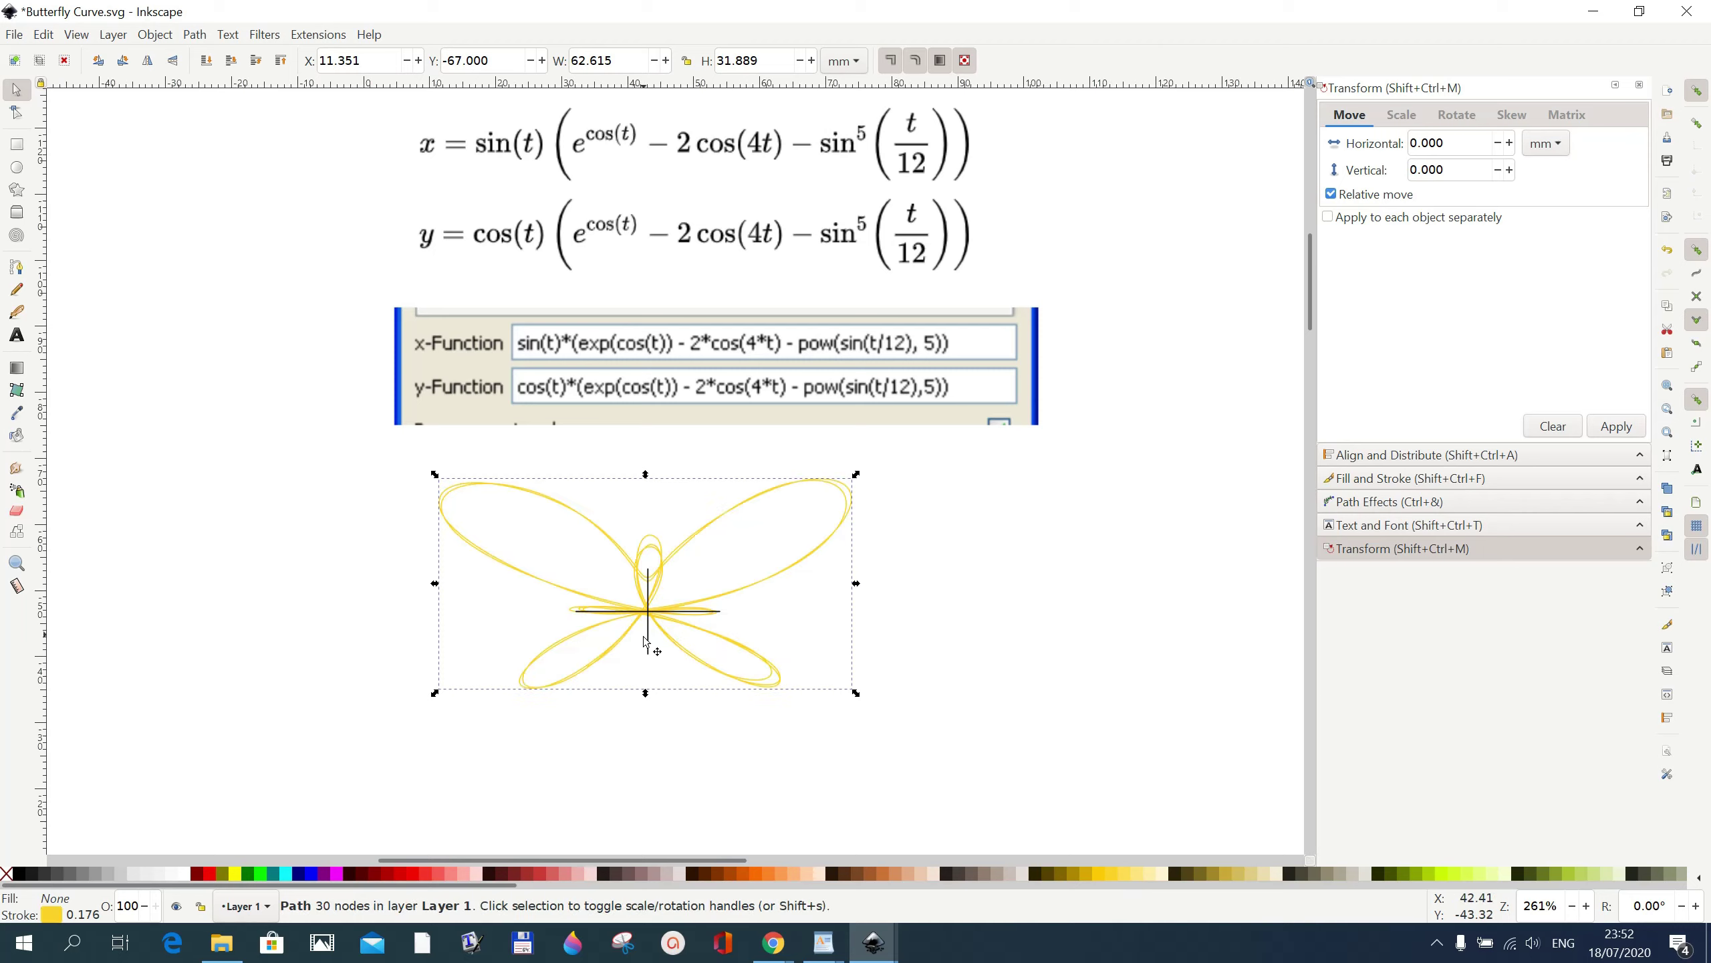
shift+click(757, 873)
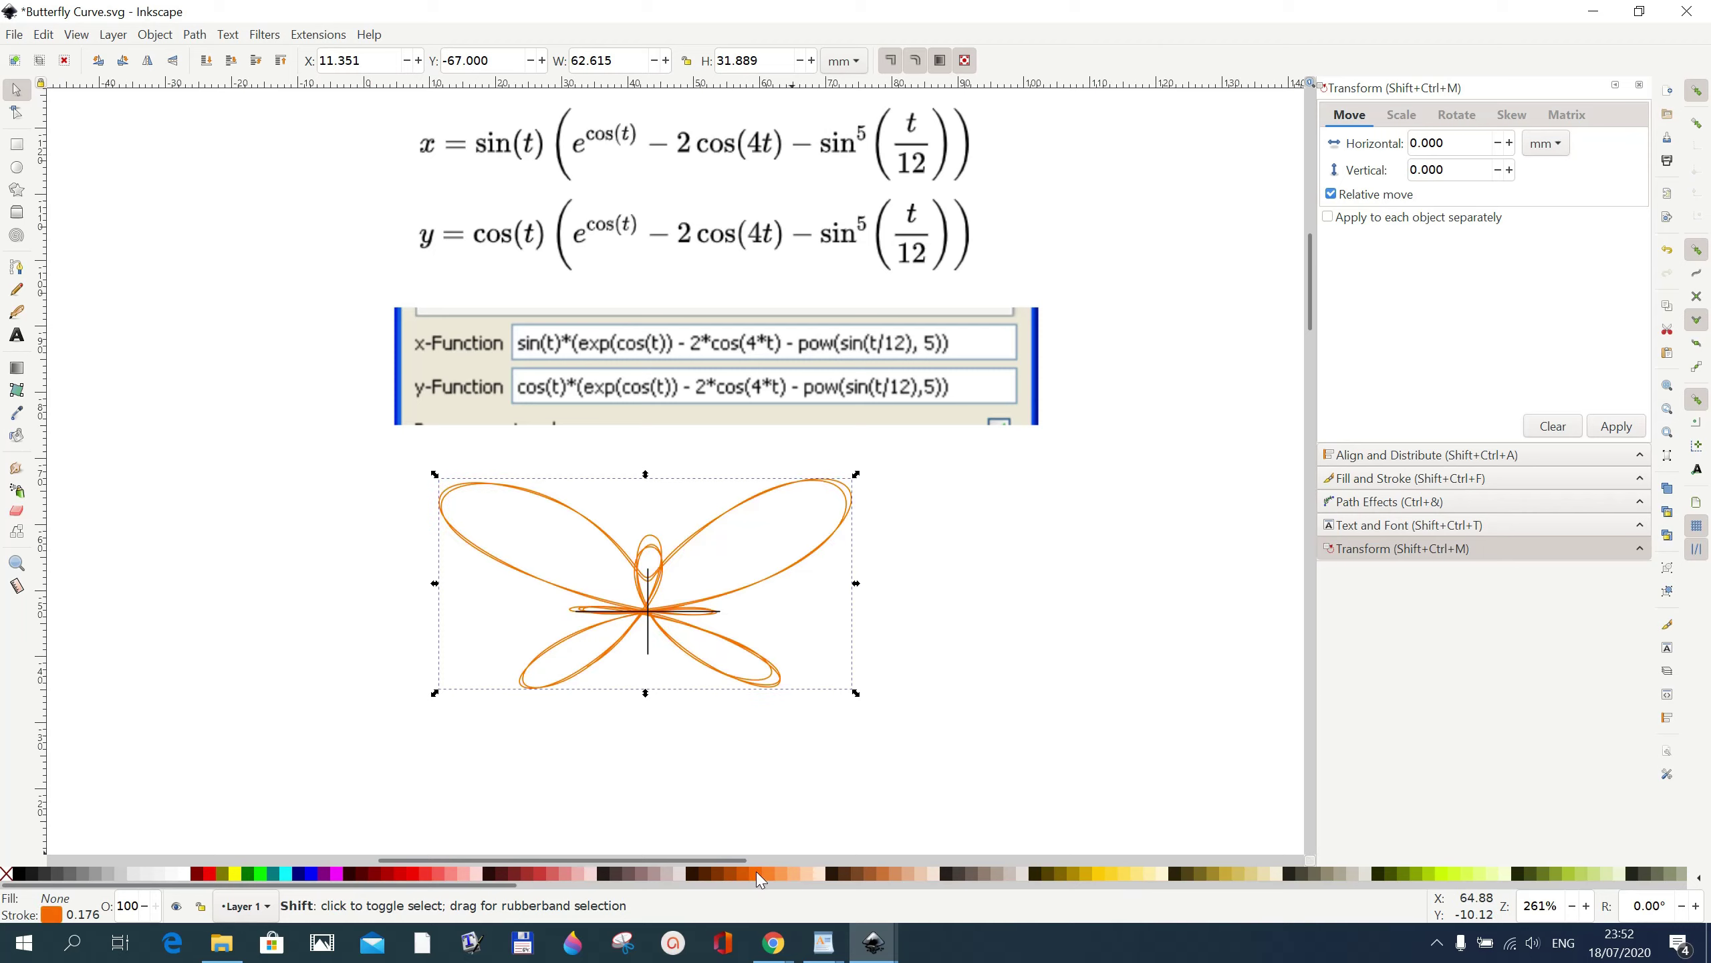
shift+click(290, 873)
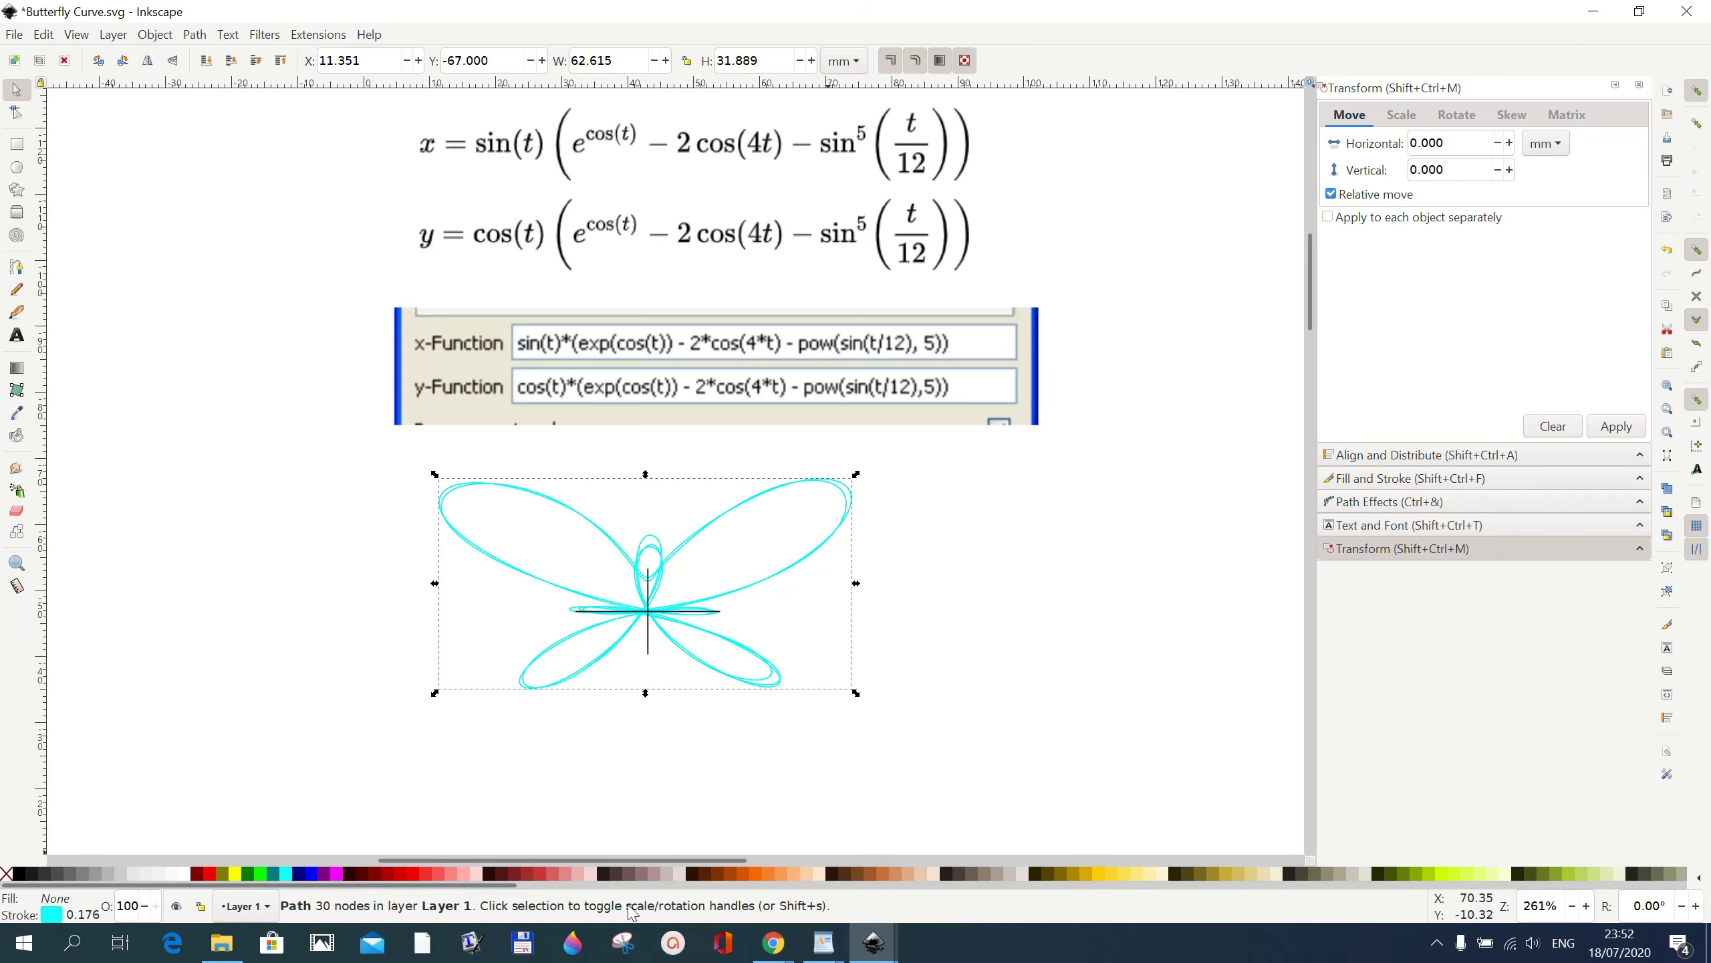
shift+click(658, 873)
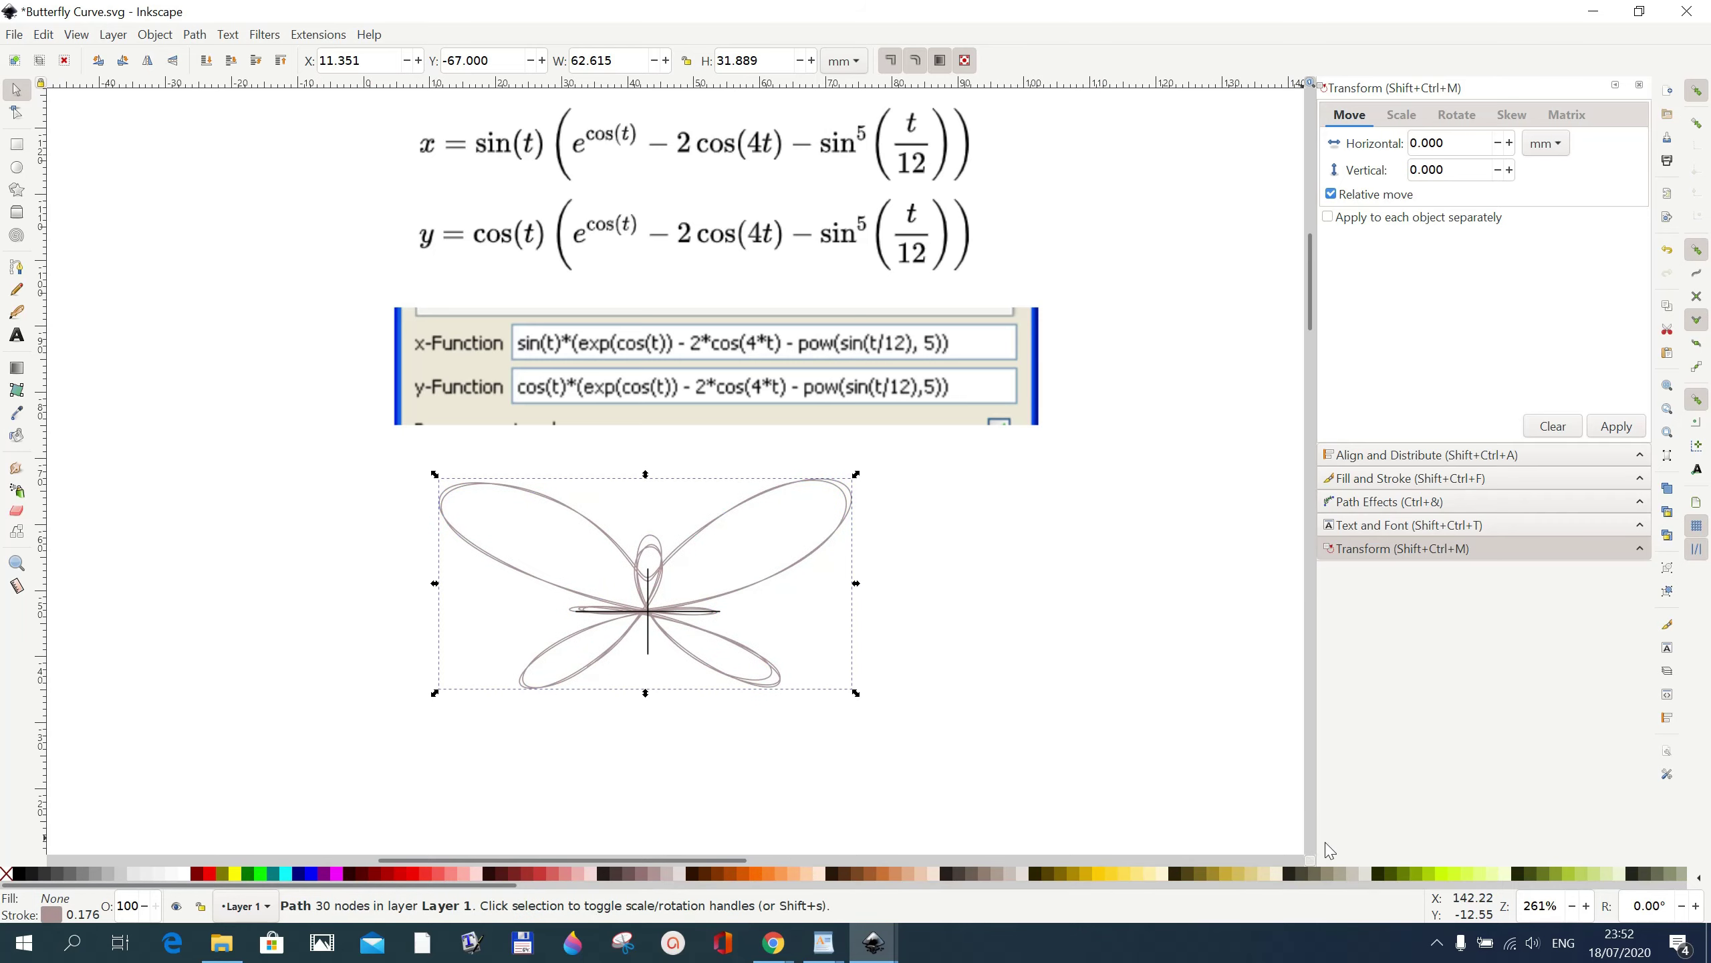
shift+click(1463, 874)
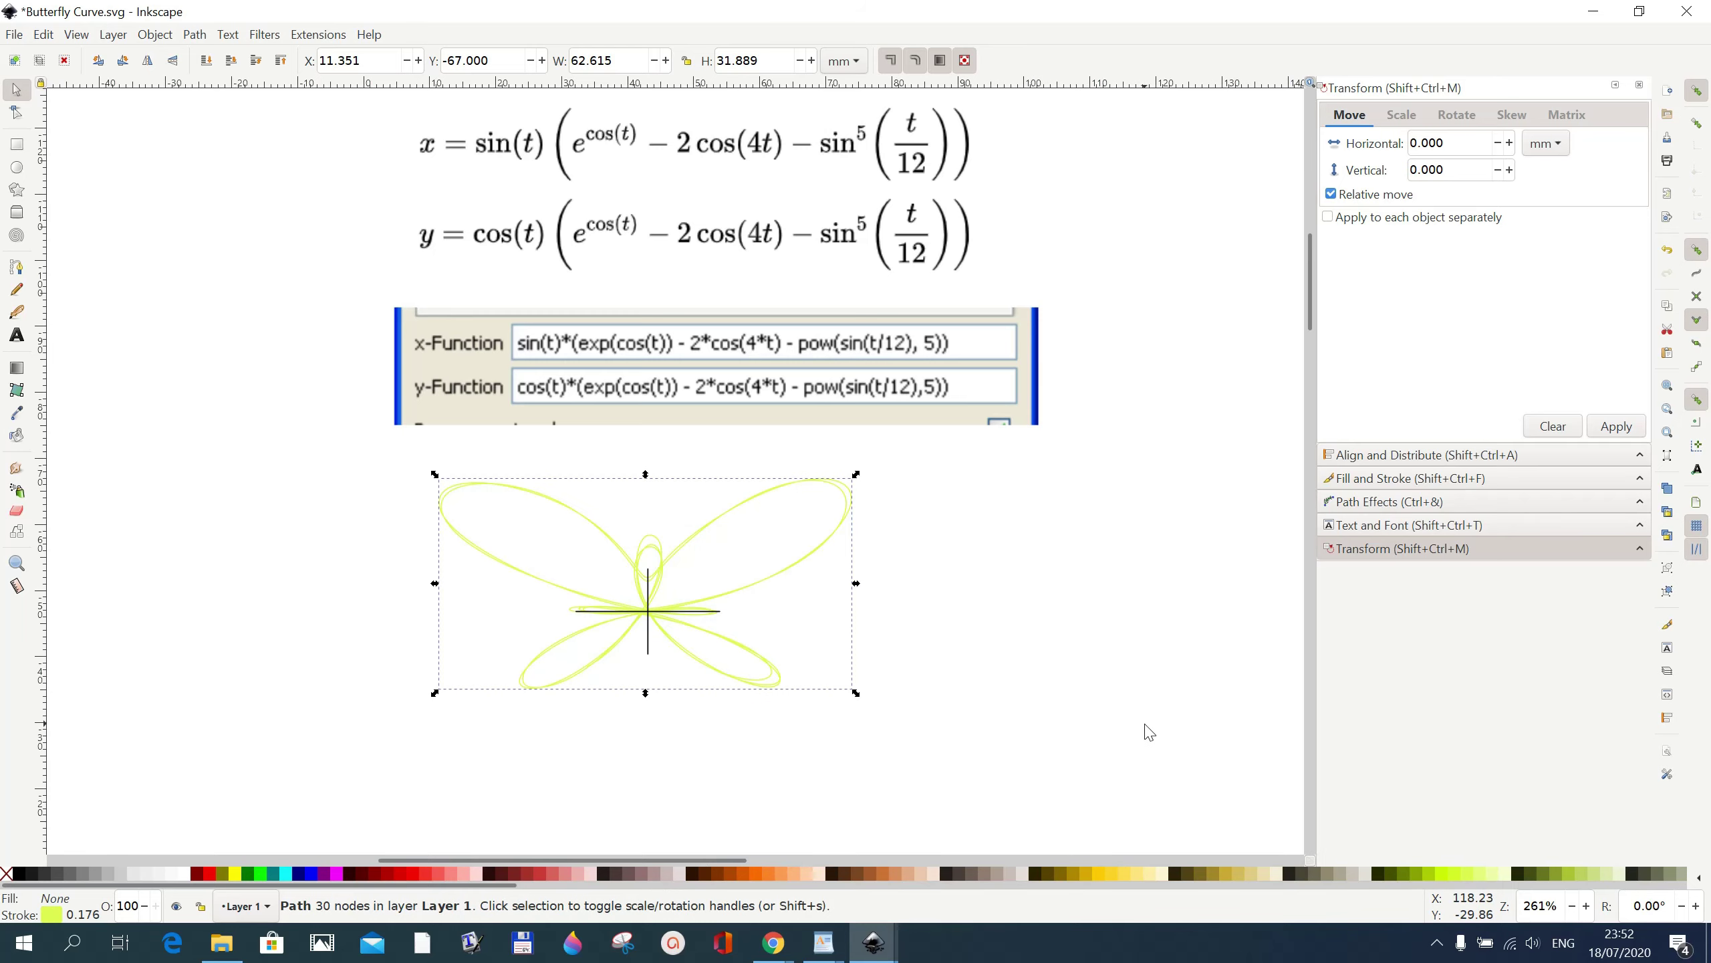